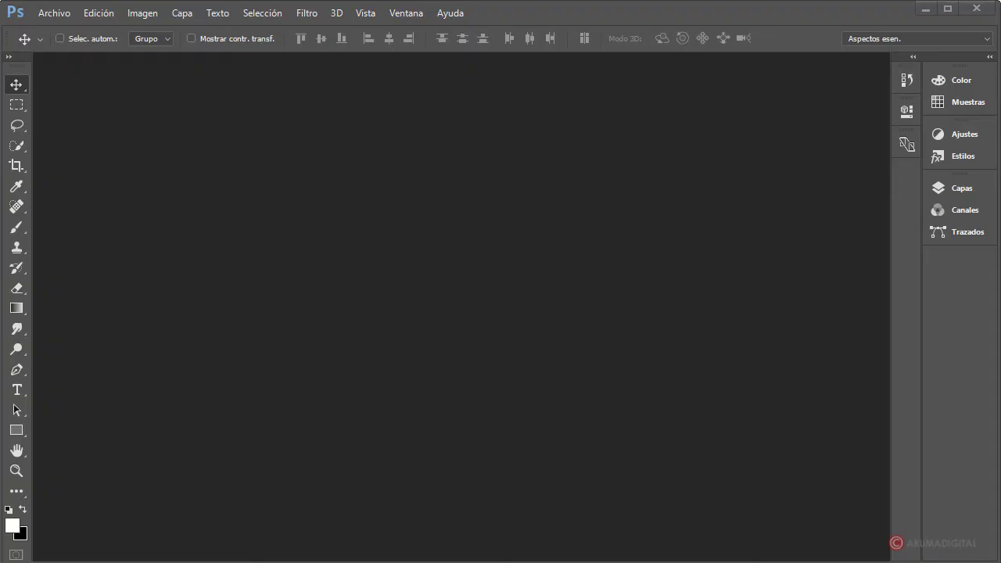
- Create a new 2500 × 1500 px, 72 ppi document with a white (Blanco) background
{"action": "left_click", "coordinate": [55, 11]}
{"action": "left_click", "coordinate": [57, 29]}
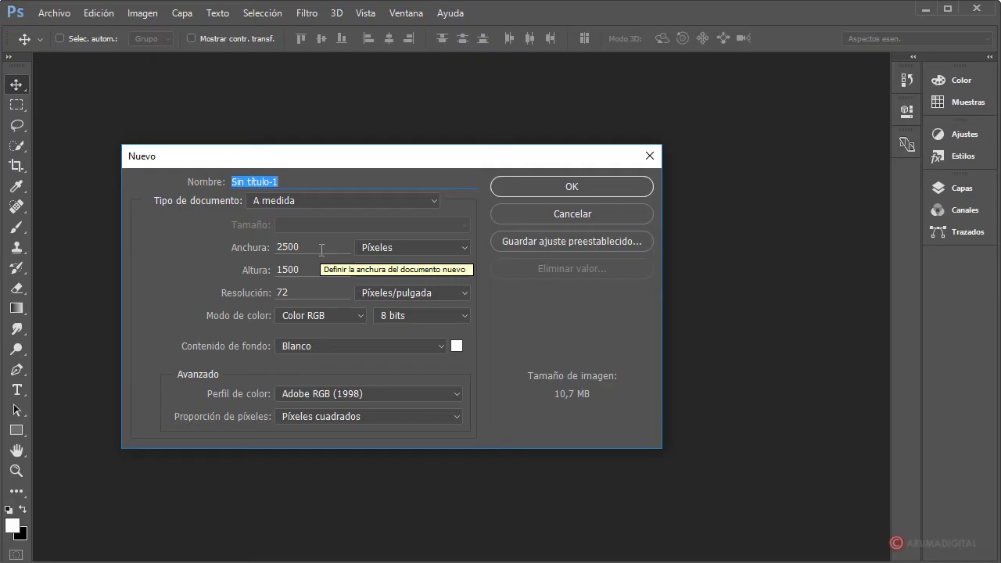
{"action": "left_click", "coordinate": [560, 186]}
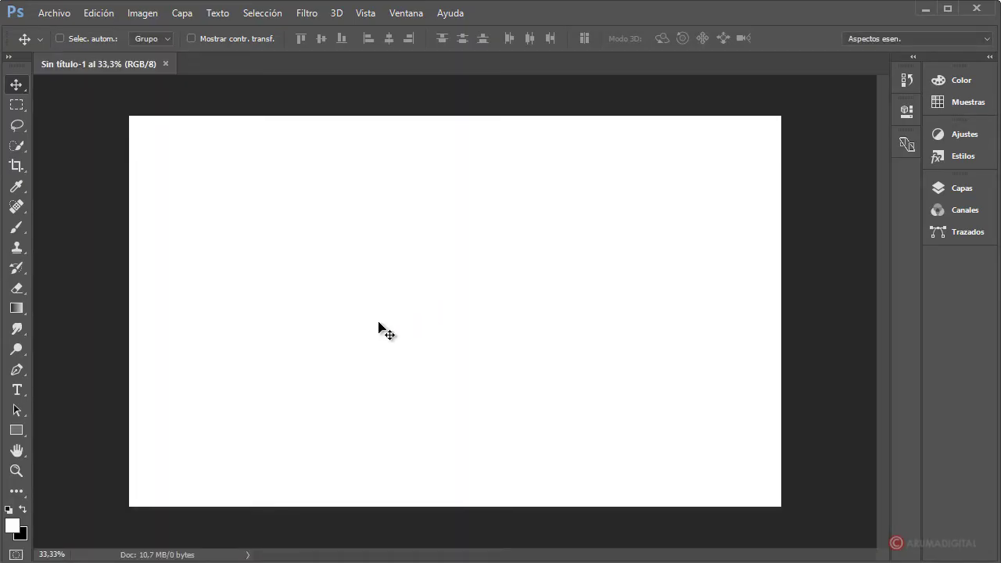
{"action": "left_click", "coordinate": [12, 526]}
- Fill the entire canvas with the mid grey #858585 foreground colour
{"action": "mouse_move", "coordinate": [574, 246]}
{"action": "left_mouse_down"}
{"action": "mouse_move", "coordinate": [533, 268]}
{"action": "mouse_move", "coordinate": [506, 268]}
{"action": "left_mouse_up"}
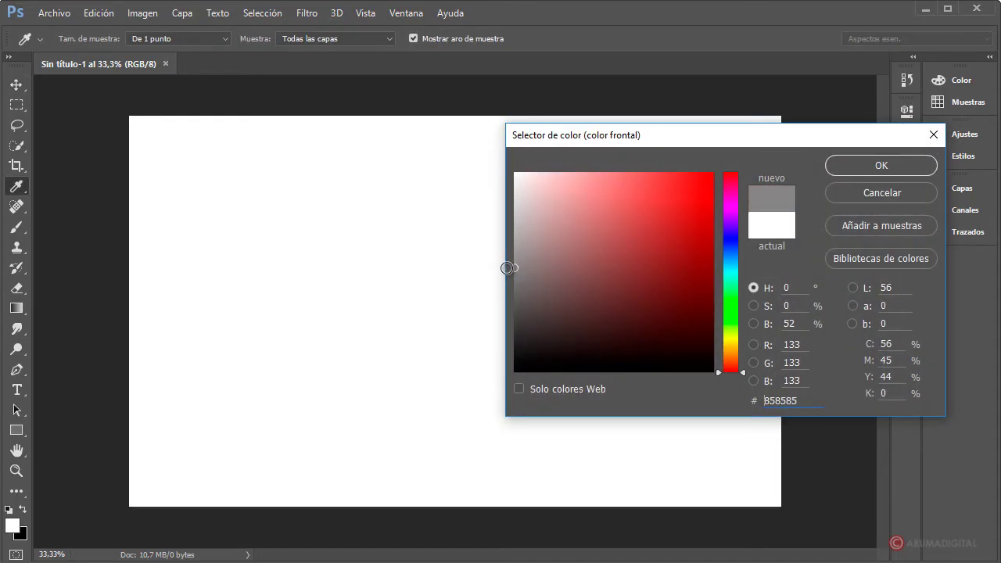
{"action": "left_click", "coordinate": [881, 165]}
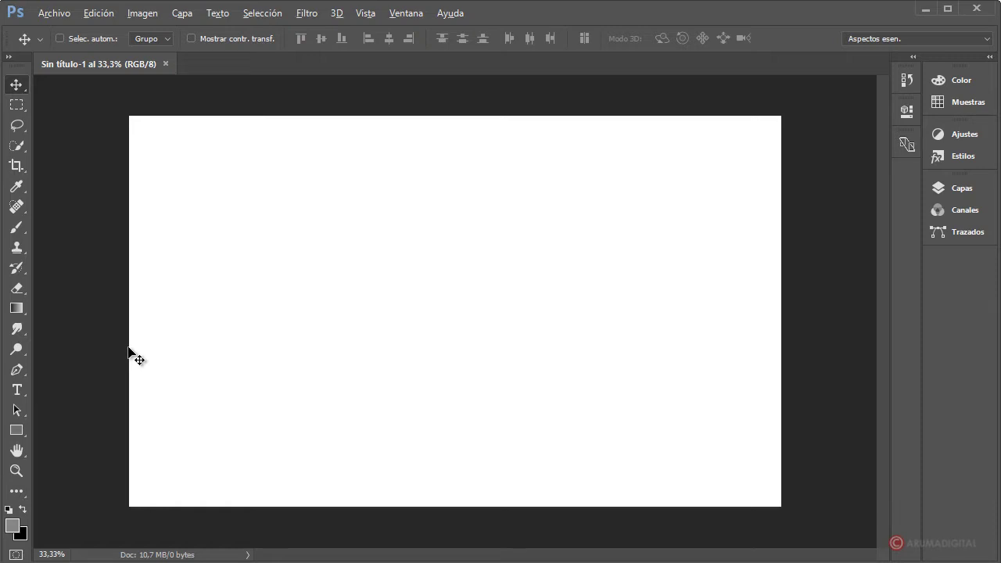
{"action": "key", "text": "alt+BackSpace"}
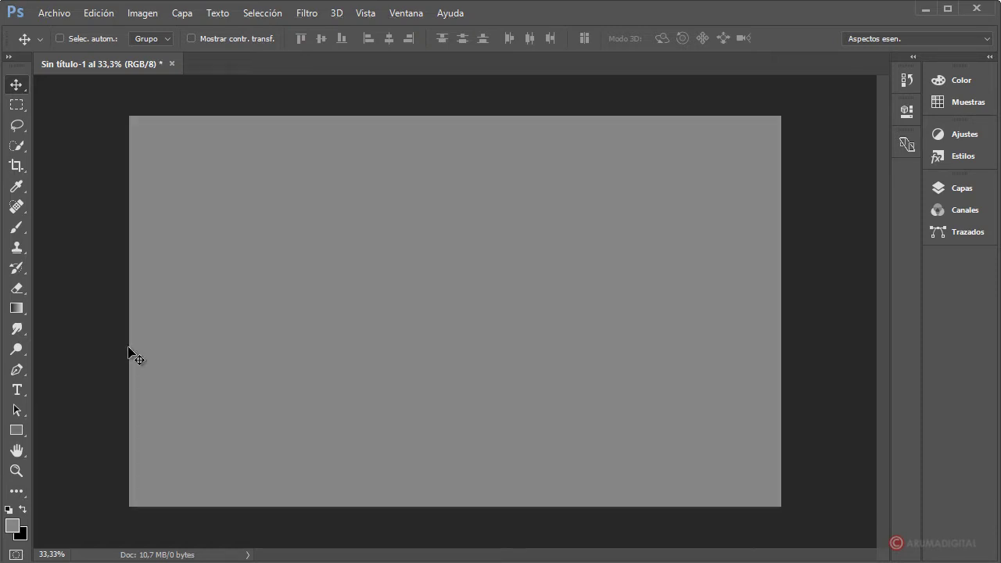
- Add a small 12 pt Myriad Pro text layer reading 'ARUMA DIGITAL' near the upper left
{"action": "left_click", "coordinate": [17, 390]}
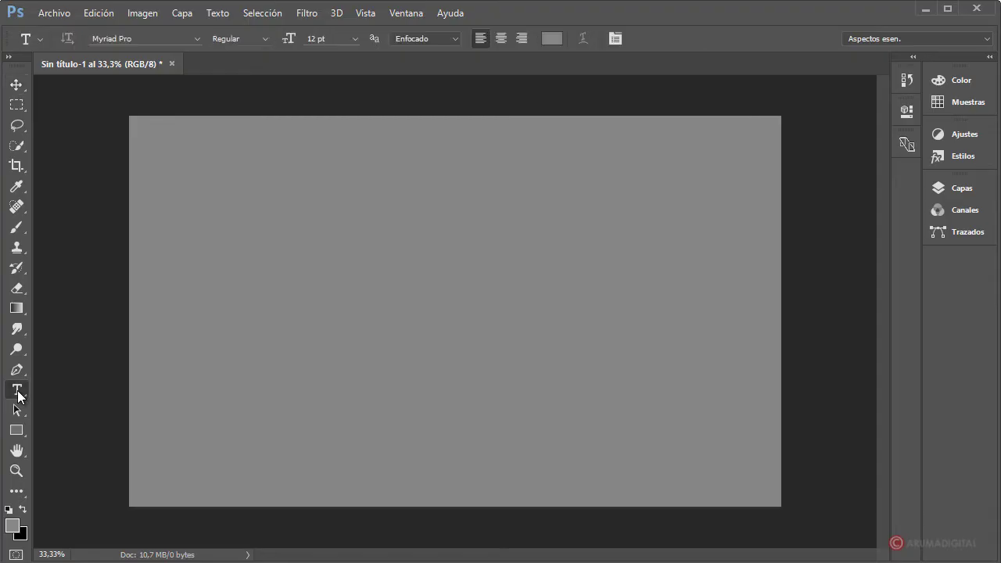
{"action": "left_click", "coordinate": [223, 242]}
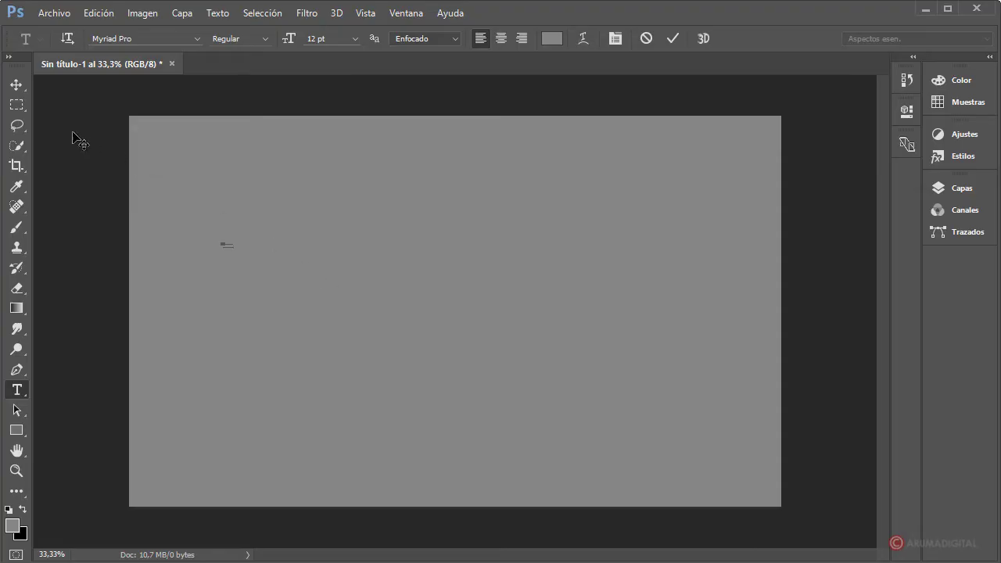
{"action": "left_click", "coordinate": [21, 109]}
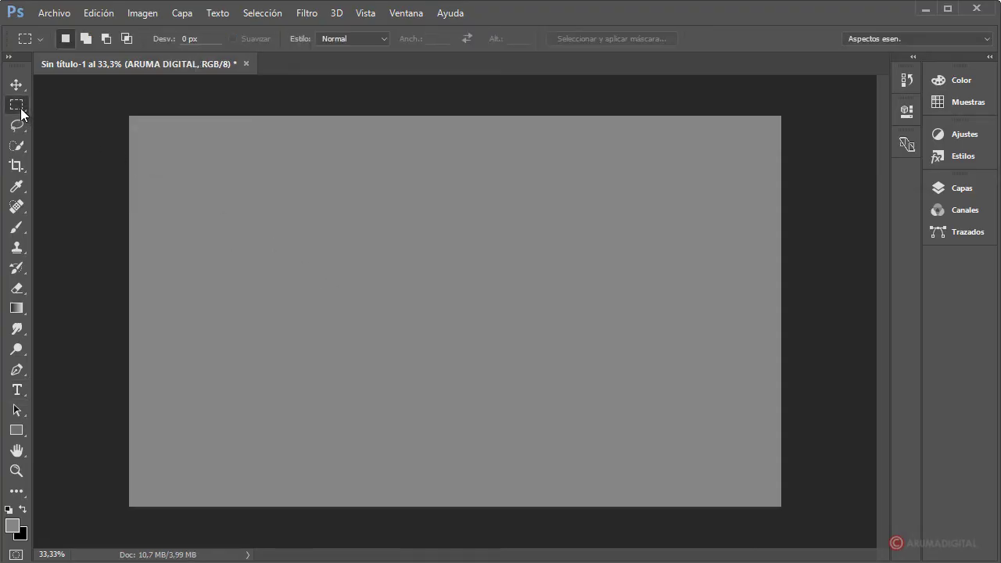
- Free-transform the ARUMA DIGITAL text to 4375% and centre it at X 1250, Y 750 px
{"action": "right_click", "coordinate": [179, 231]}
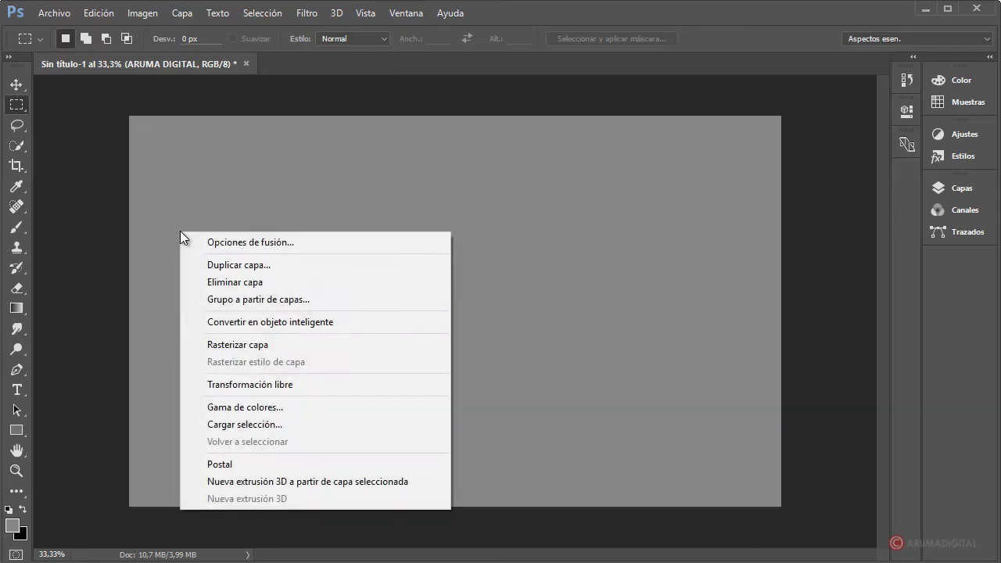
{"action": "left_click", "coordinate": [252, 385]}
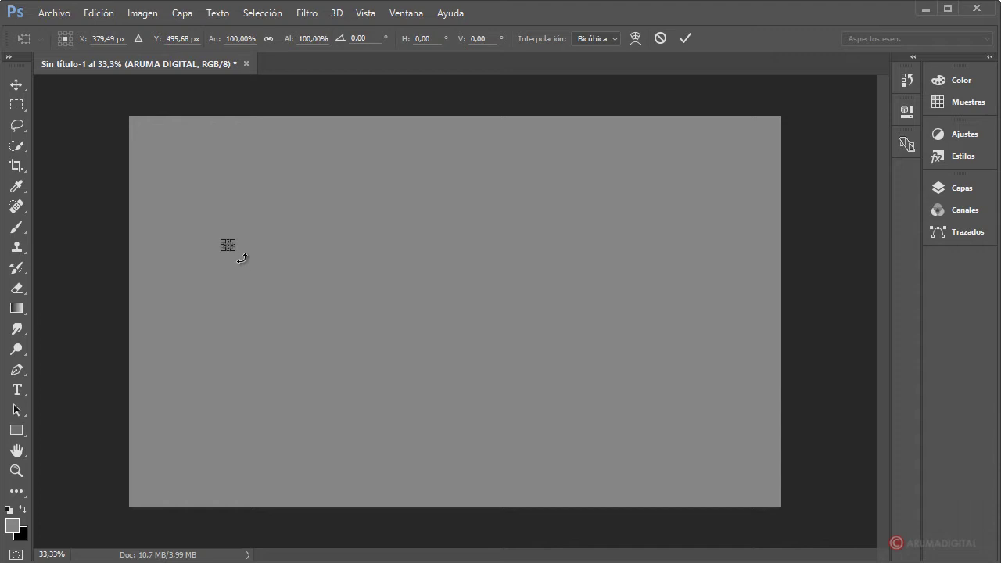
{"action": "left_click_drag", "start_coordinate": [238, 251], "coordinate": [739, 480]}
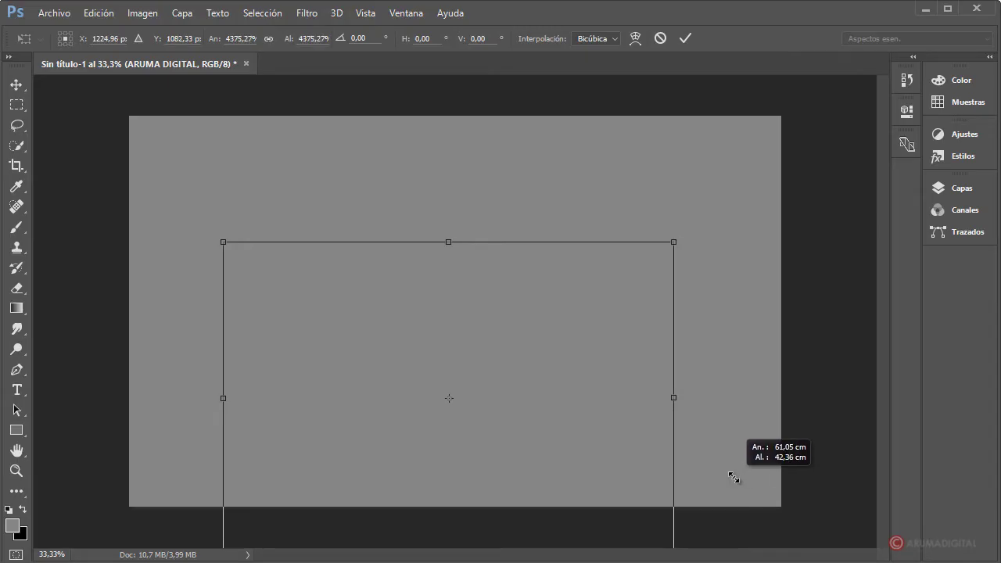
{"action": "left_click_drag", "start_coordinate": [739, 479], "coordinate": [733, 477]}
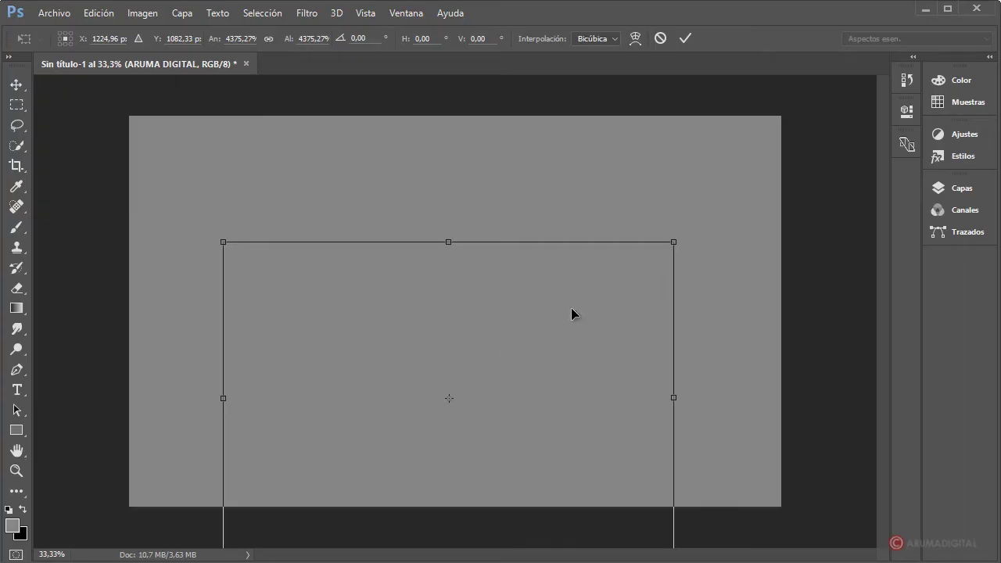
{"action": "left_click_drag", "start_coordinate": [522, 362], "coordinate": [527, 276]}
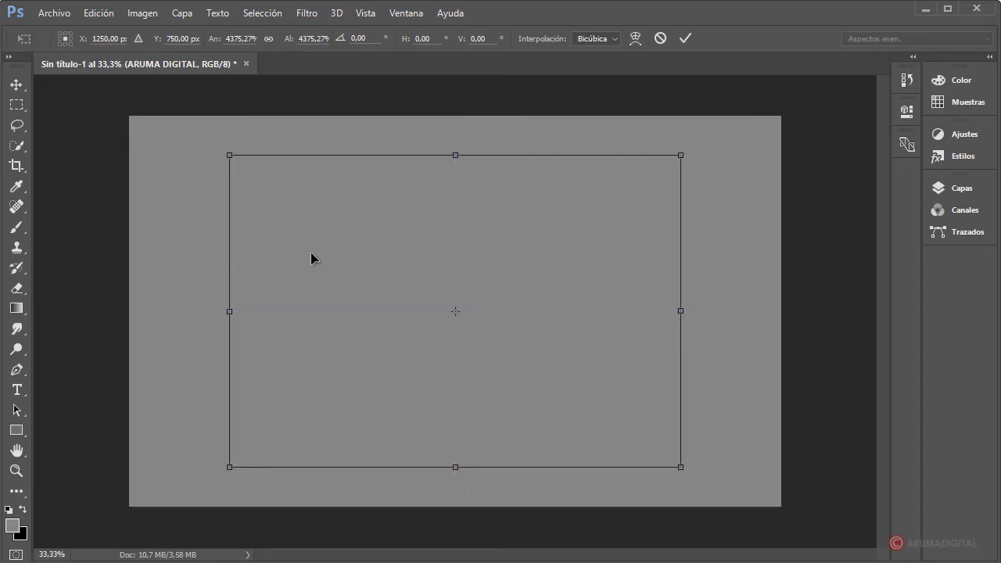
{"action": "key", "text": "m"}
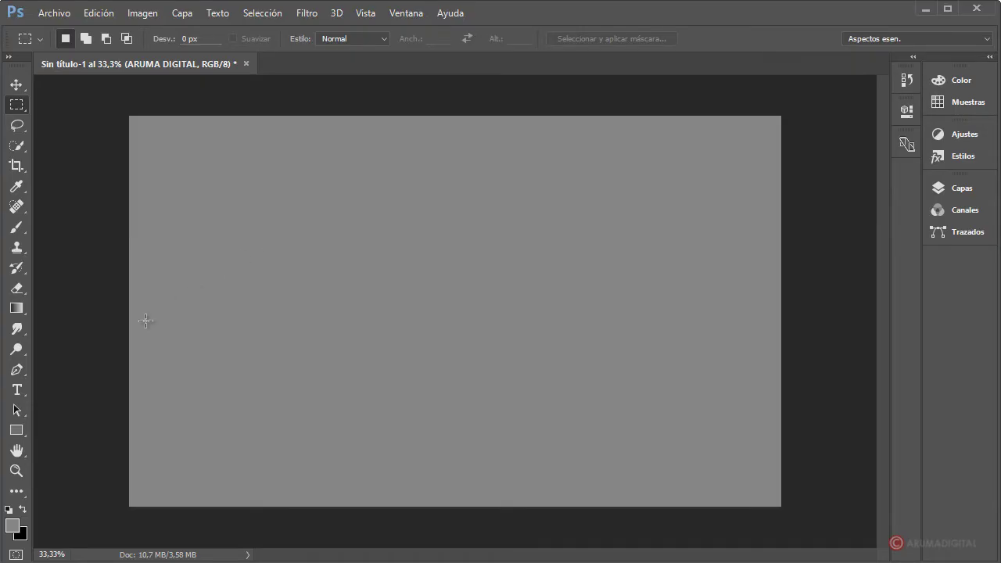
- Change the ARUMA DIGITAL text colour to the slightly lighter grey #919191
{"action": "left_click", "coordinate": [17, 389]}
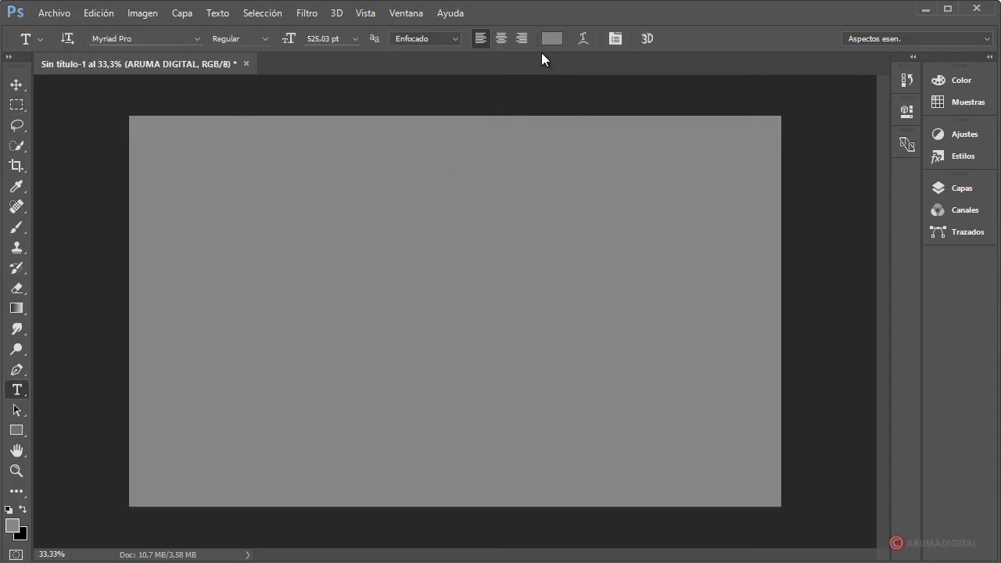
{"action": "left_click", "coordinate": [551, 38]}
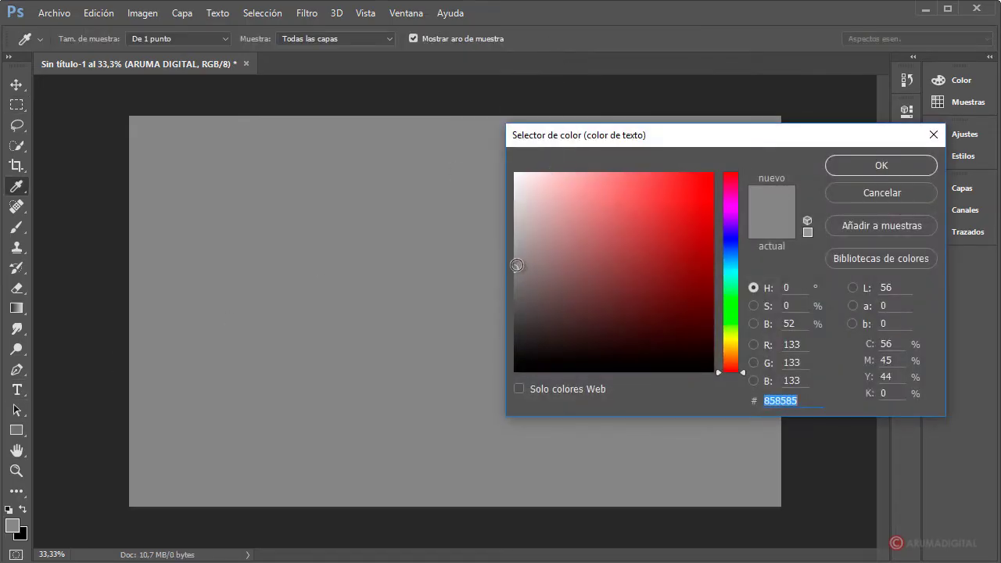
{"action": "left_click", "coordinate": [514, 265]}
{"action": "left_click_drag", "start_coordinate": [514, 265], "coordinate": [512, 262]}
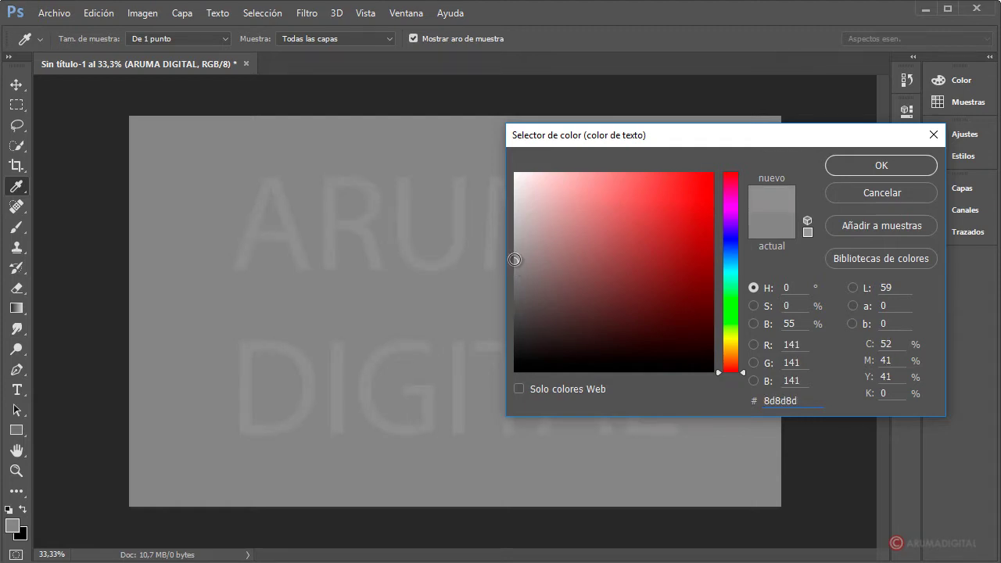
{"action": "left_click", "coordinate": [514, 258]}
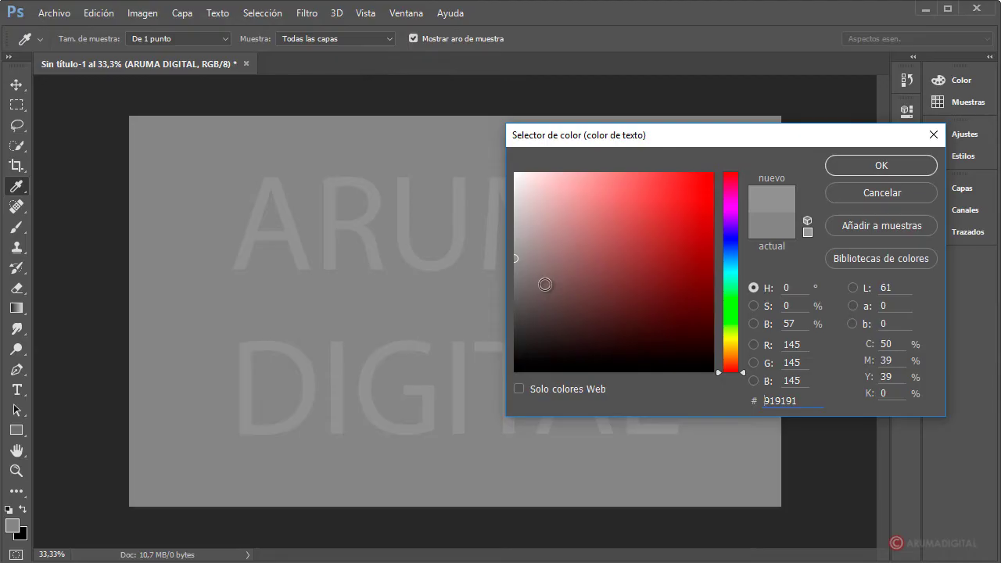
{"action": "left_click", "coordinate": [860, 167]}
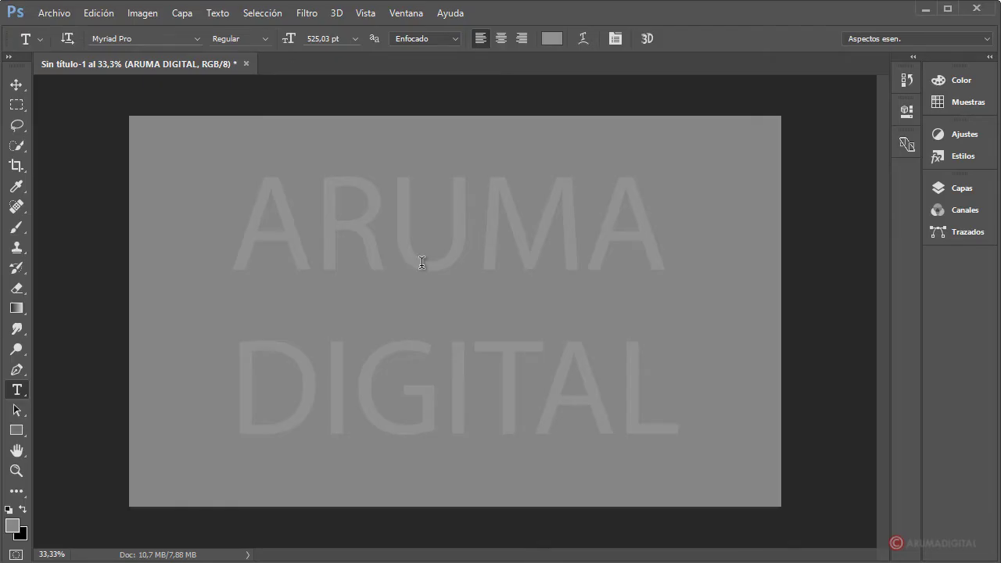
- Centre-align the ARUMA and DIGITAL lines and move the text block back to centre
{"action": "mouse_move", "coordinate": [246, 210]}
{"action": "left_mouse_down"}
{"action": "mouse_move", "coordinate": [677, 389]}
{"action": "mouse_move", "coordinate": [709, 386]}
{"action": "left_mouse_up"}
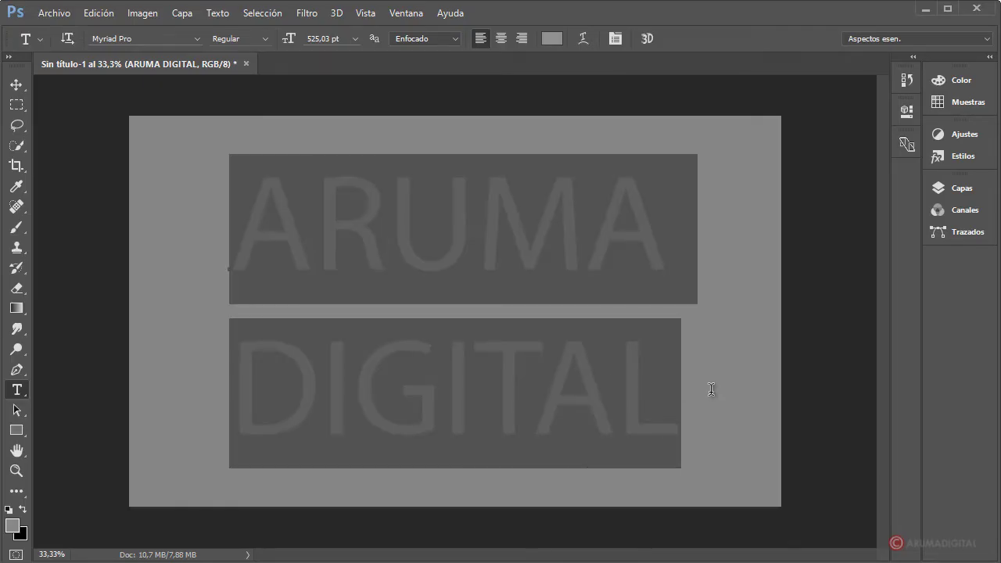
{"action": "left_click", "coordinate": [501, 42]}
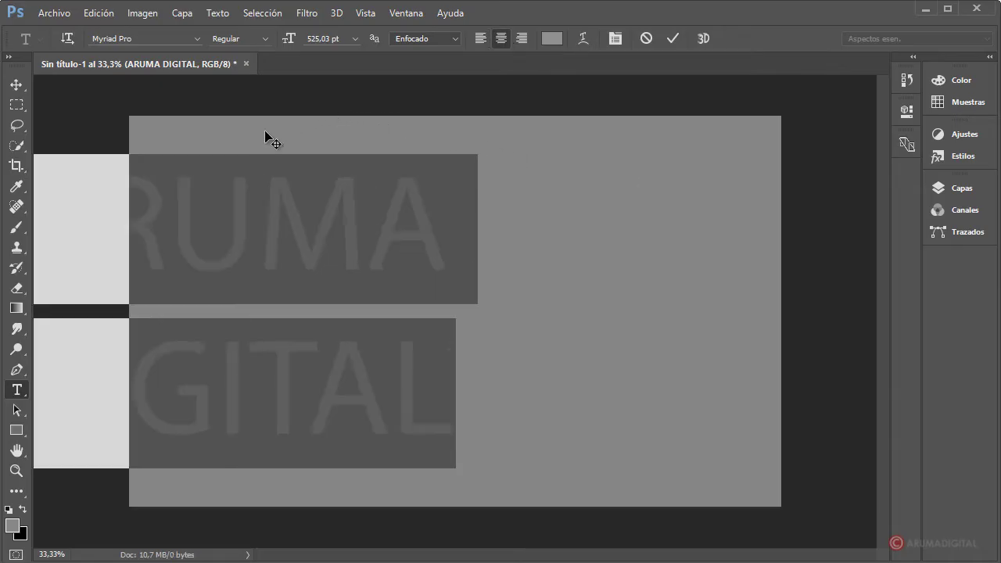
{"action": "left_click_drag", "start_coordinate": [467, 120], "coordinate": [485, 125]}
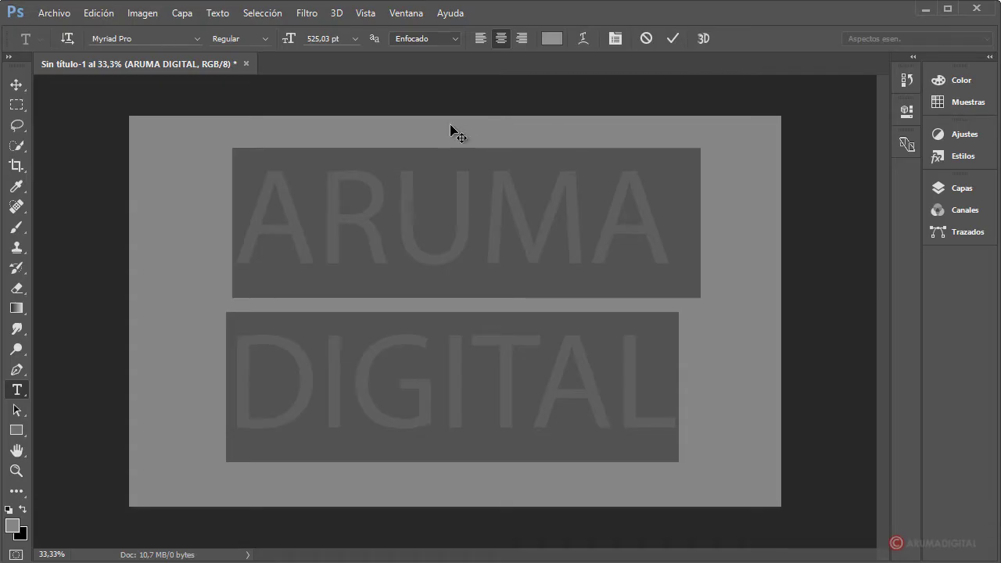
- Set the text leading to 398,01 pt and reposition the text at the canvas centre
{"action": "left_click", "coordinate": [399, 13]}
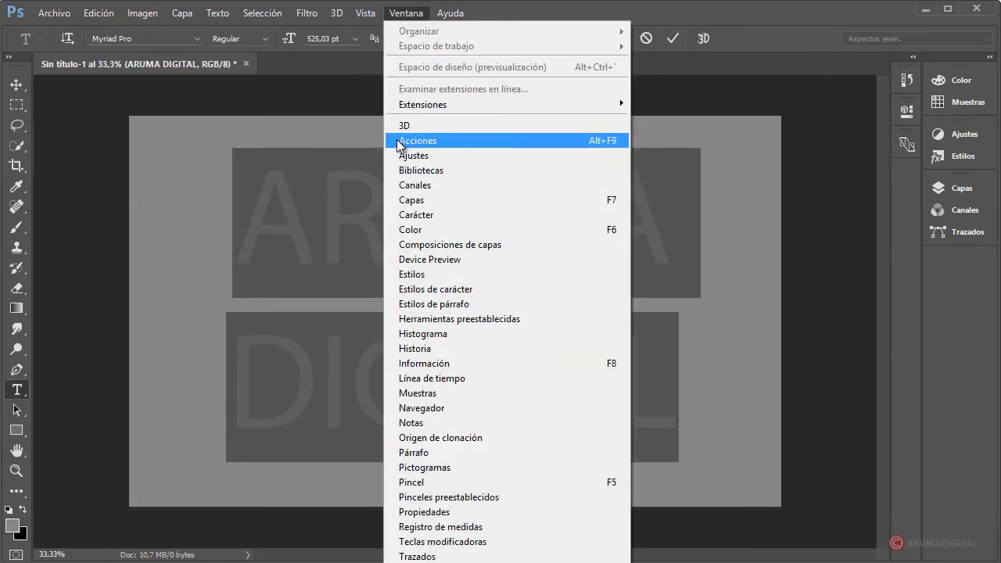
{"action": "left_click", "coordinate": [416, 214]}
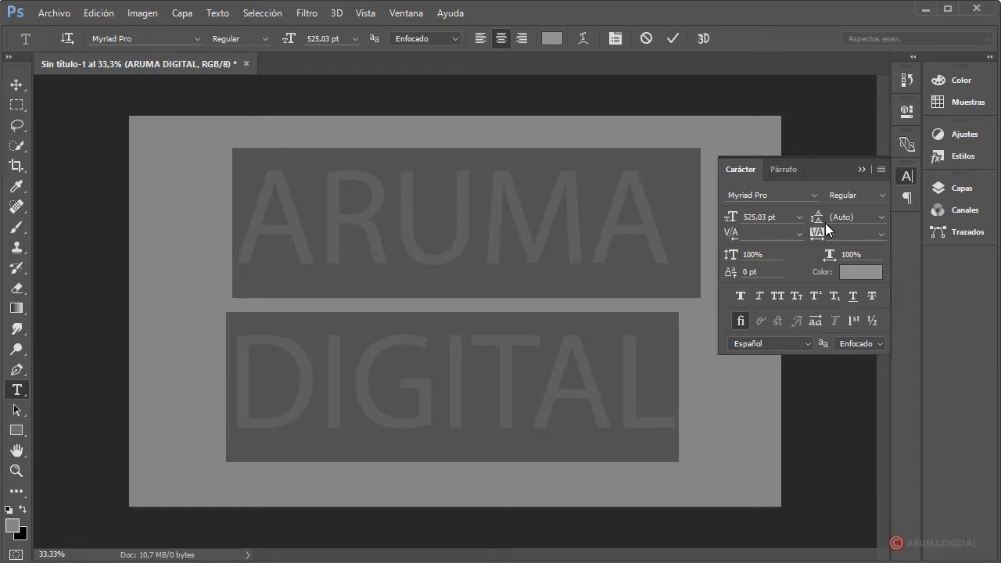
{"action": "left_click_drag", "start_coordinate": [817, 221], "coordinate": [827, 221]}
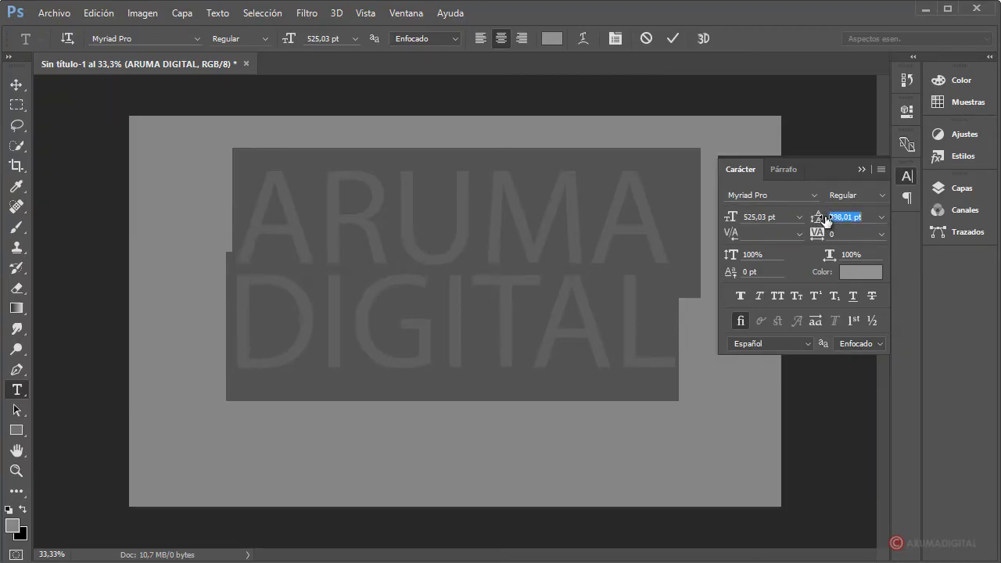
{"action": "left_click_drag", "start_coordinate": [467, 118], "coordinate": [468, 139]}
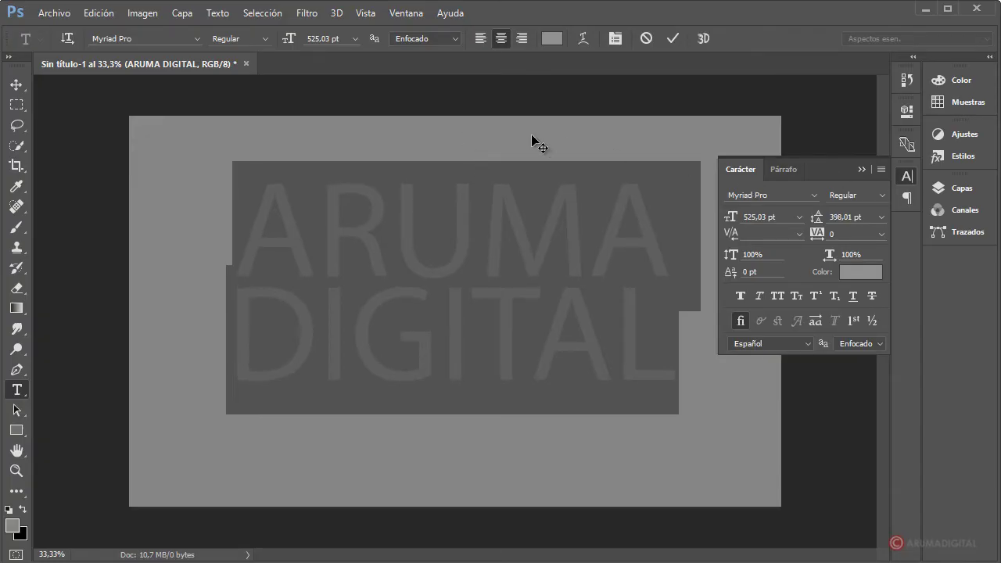
{"action": "left_click_drag", "start_coordinate": [532, 141], "coordinate": [532, 147]}
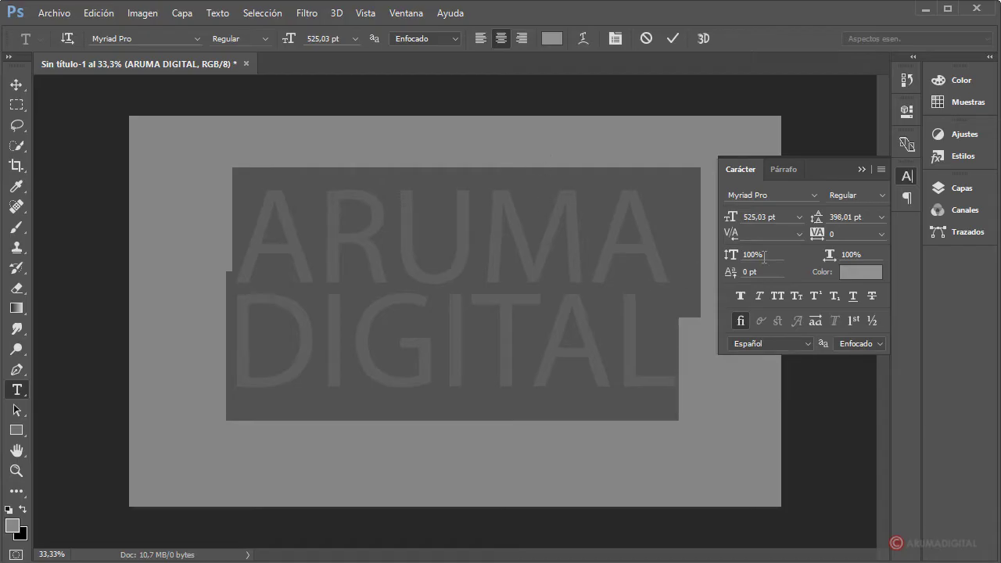
{"action": "left_click", "coordinate": [861, 169]}
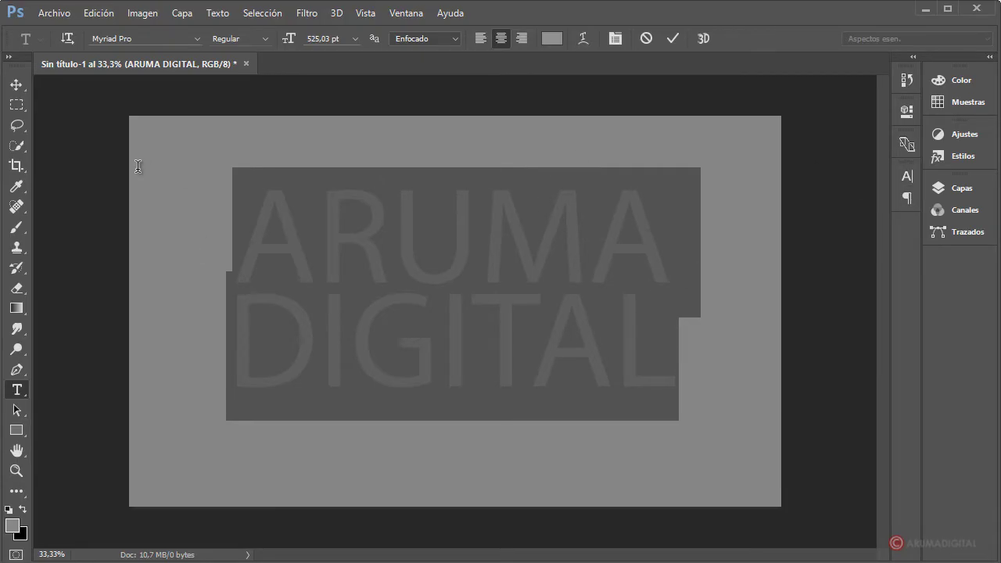
- Load the full 'Todas' custom shape library and select the puzzle-piece shape
{"action": "left_click", "coordinate": [22, 426]}
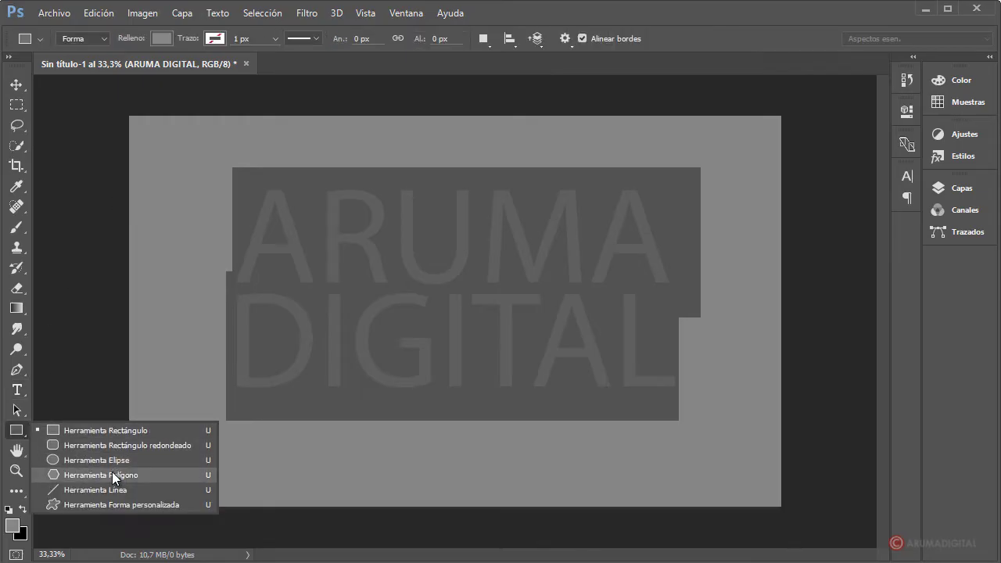
{"action": "left_click", "coordinate": [114, 503]}
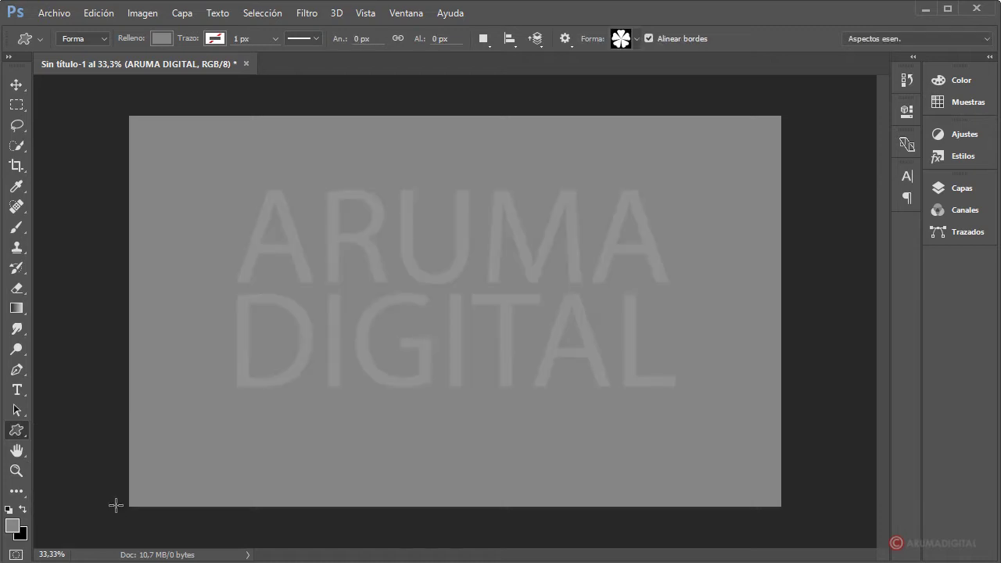
{"action": "left_click", "coordinate": [635, 38]}
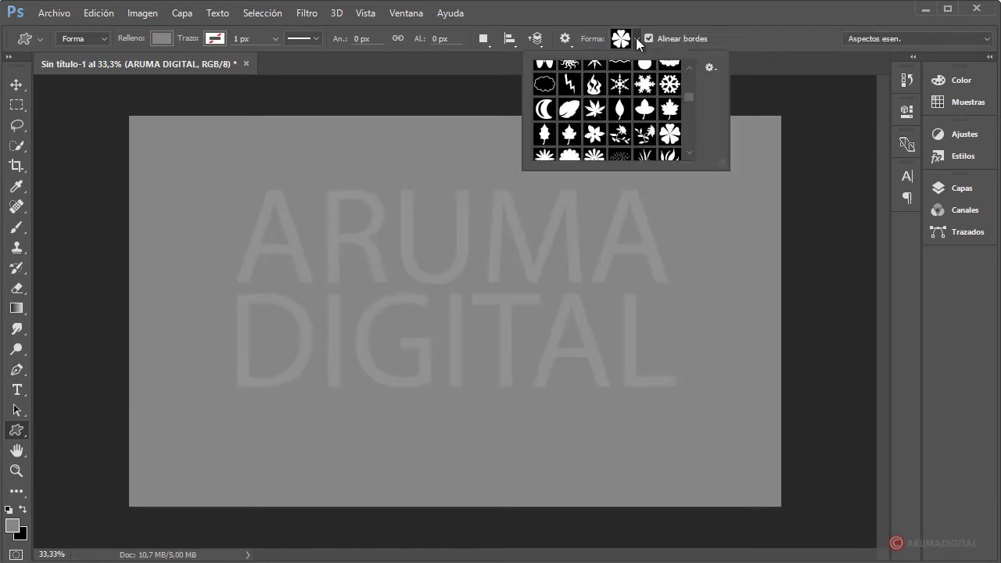
{"action": "left_click", "coordinate": [710, 69]}
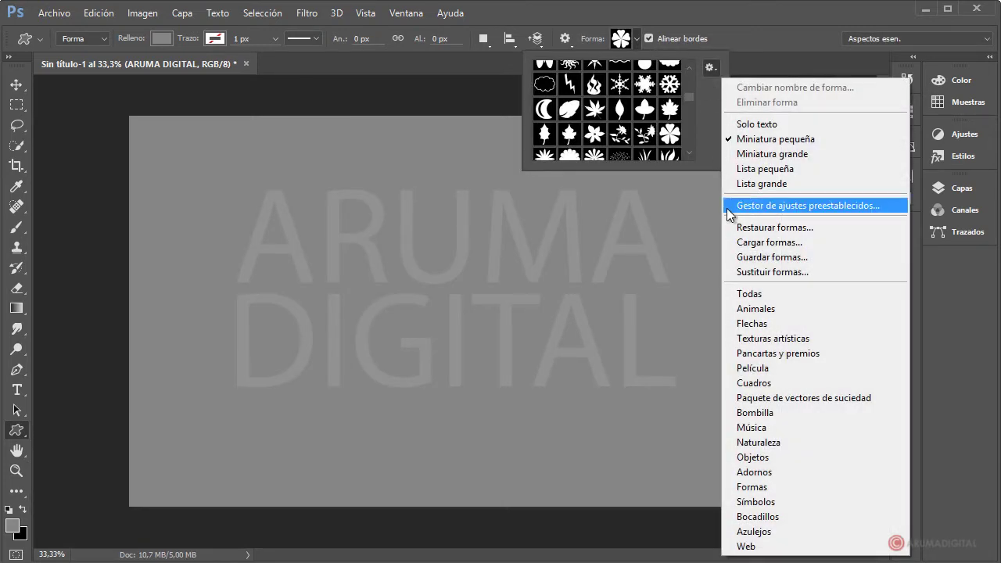
{"action": "left_click", "coordinate": [780, 294]}
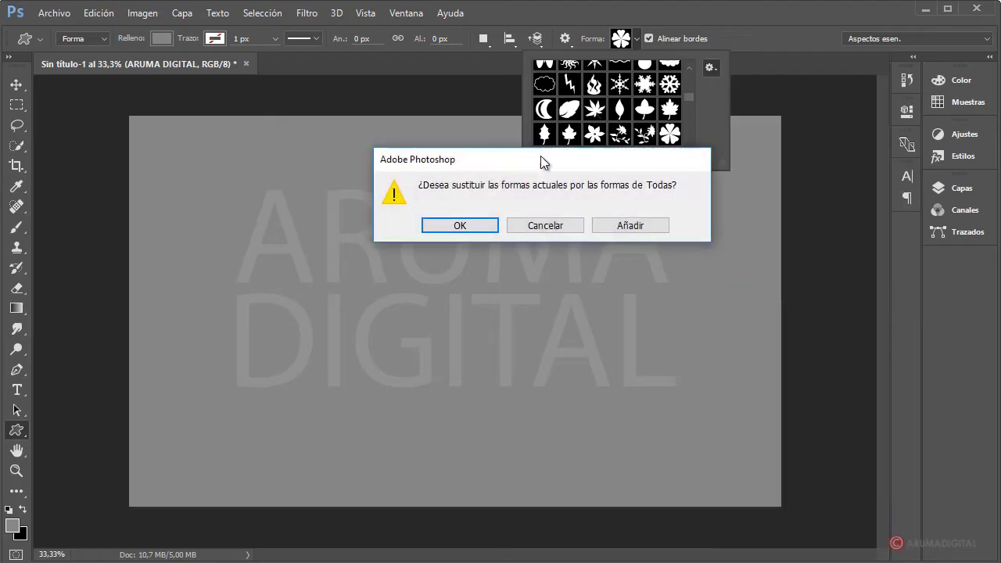
{"action": "left_click", "coordinate": [484, 226]}
{"action": "mouse_move", "coordinate": [689, 98]}
{"action": "left_mouse_down"}
{"action": "mouse_move", "coordinate": [691, 74]}
{"action": "mouse_move", "coordinate": [694, 92]}
{"action": "left_mouse_up"}
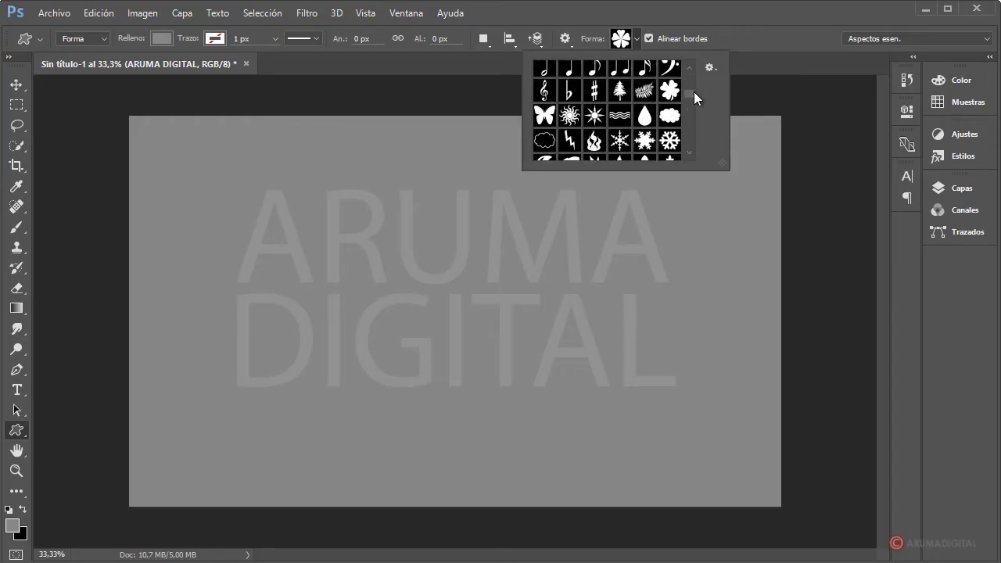
{"action": "left_click_drag", "start_coordinate": [693, 92], "coordinate": [695, 103]}
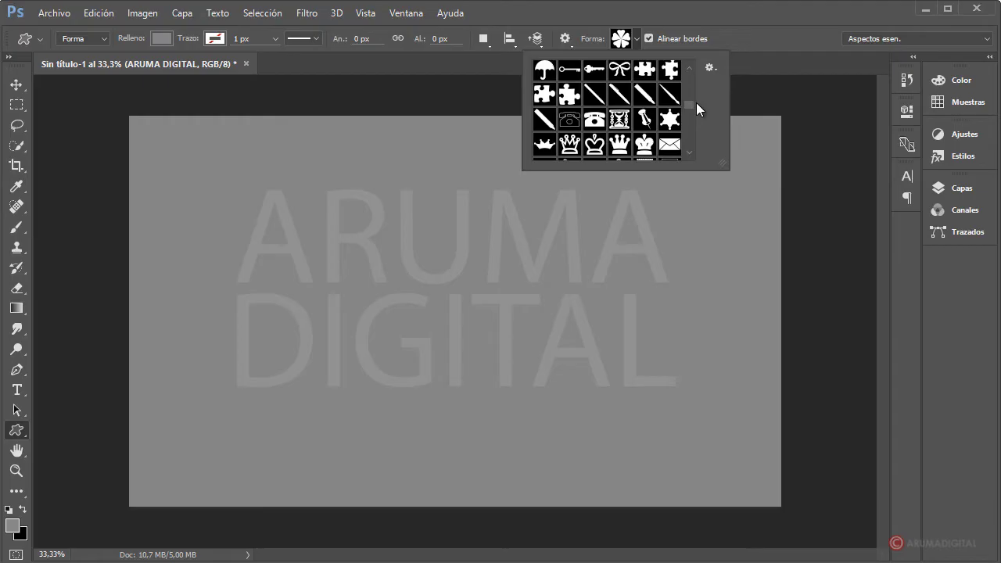
{"action": "left_click", "coordinate": [542, 95]}
- Draw puzzle pieces near the top-left and lower-left, each on its own layer
{"action": "left_click_drag", "start_coordinate": [167, 142], "coordinate": [239, 209]}
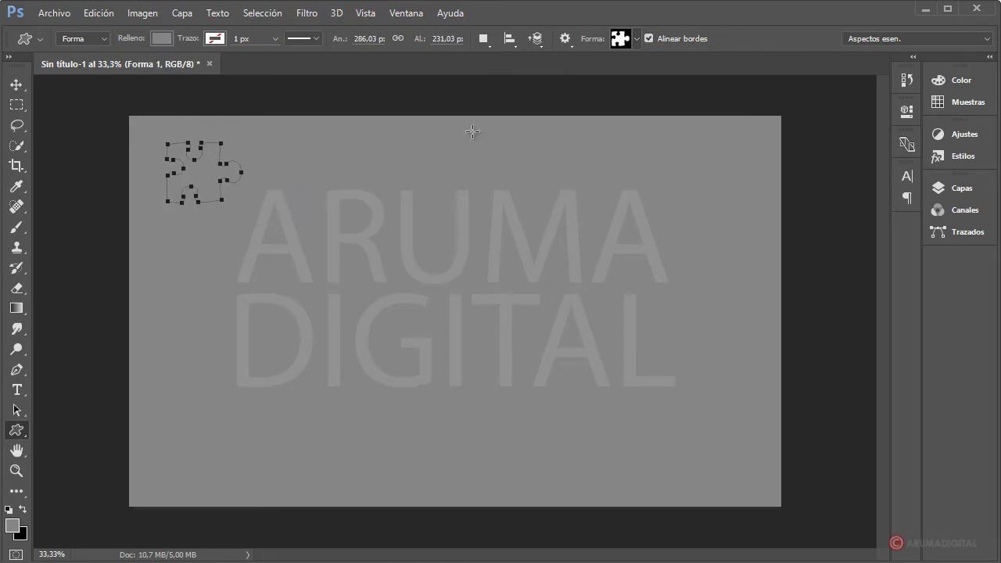
{"action": "left_click", "coordinate": [634, 37]}
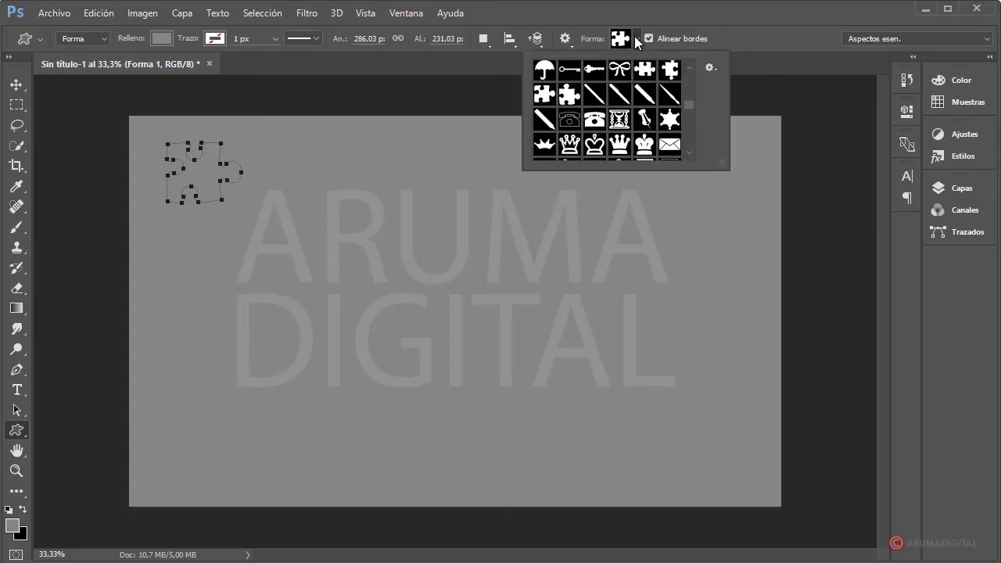
{"action": "left_click", "coordinate": [667, 18]}
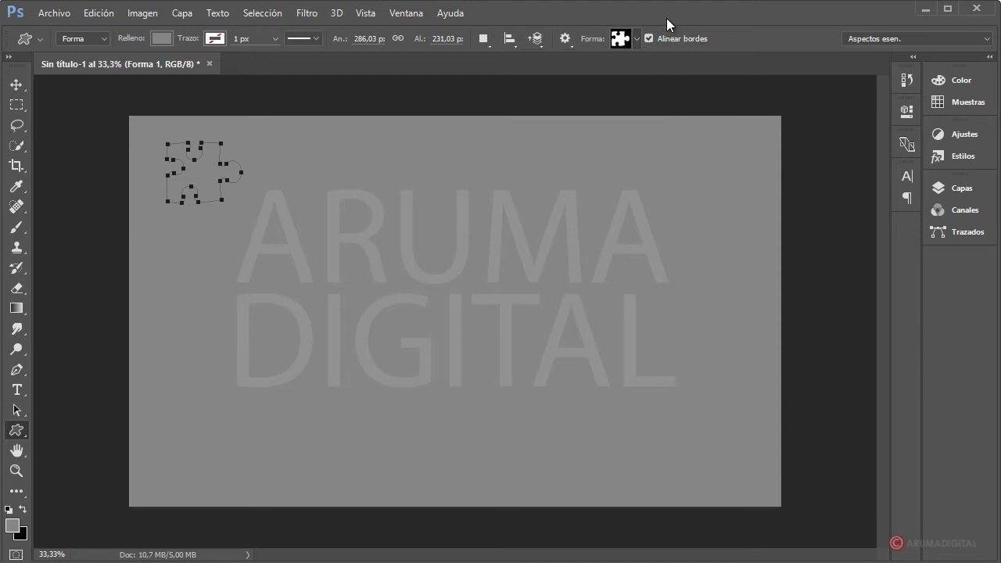
{"action": "left_click", "coordinate": [962, 189]}
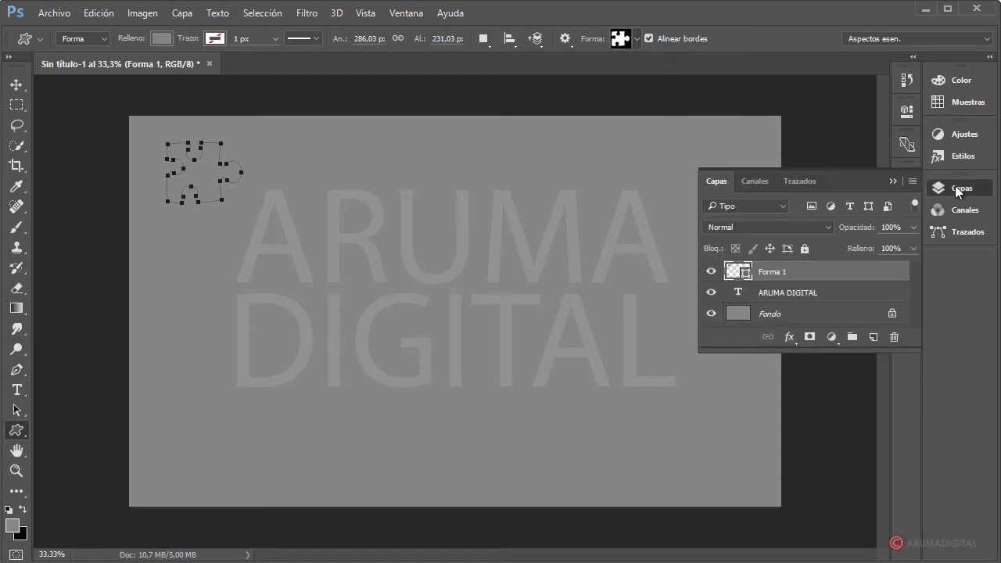
{"action": "left_click", "coordinate": [873, 337]}
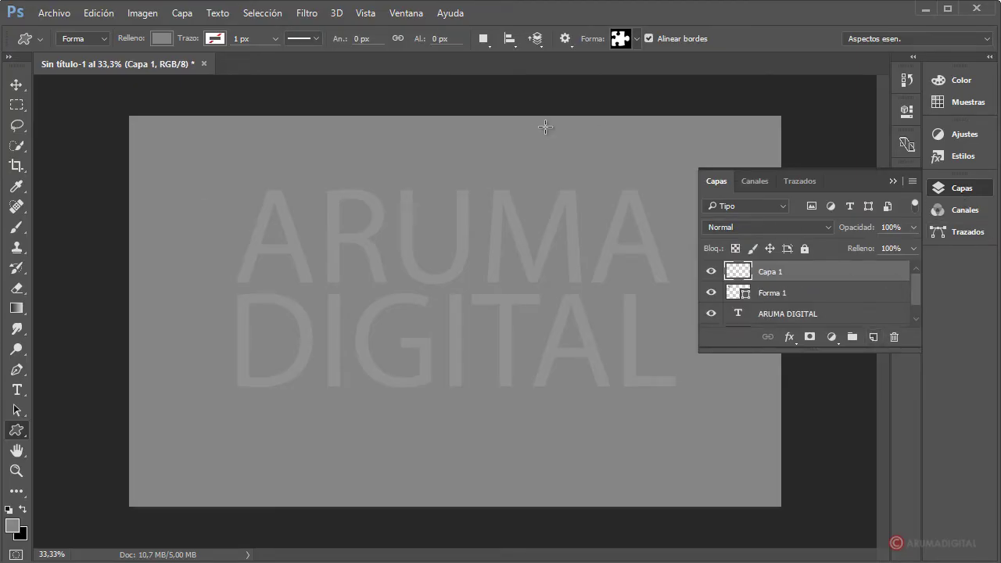
{"action": "left_click", "coordinate": [638, 39]}
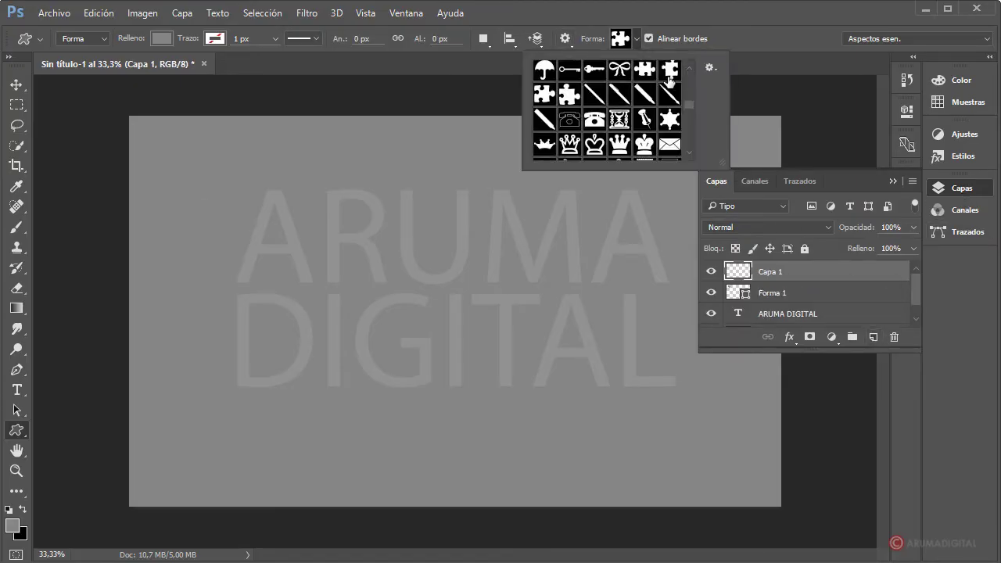
{"action": "left_click", "coordinate": [644, 69]}
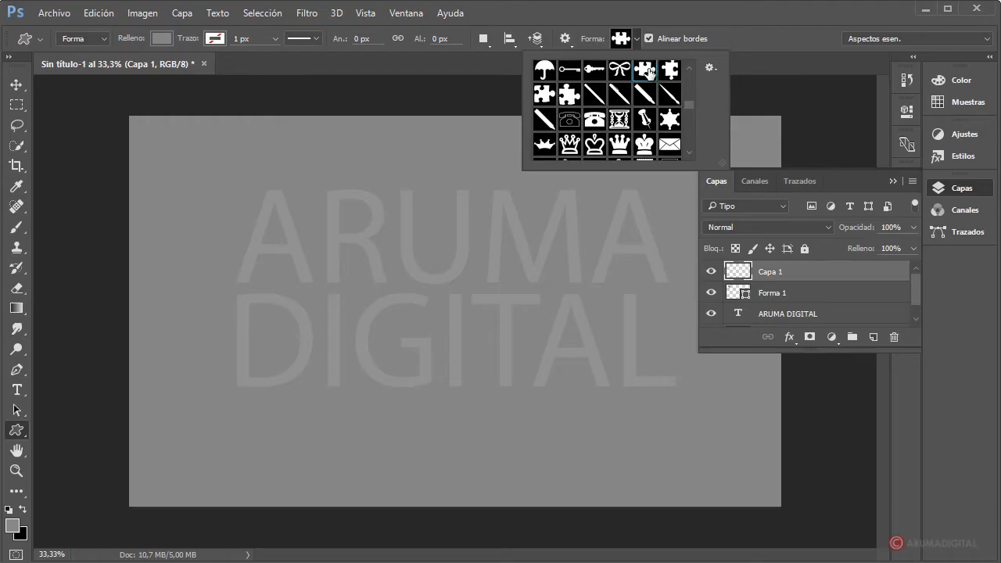
{"action": "left_click", "coordinate": [226, 417]}
{"action": "left_click_drag", "start_coordinate": [228, 418], "coordinate": [316, 480]}
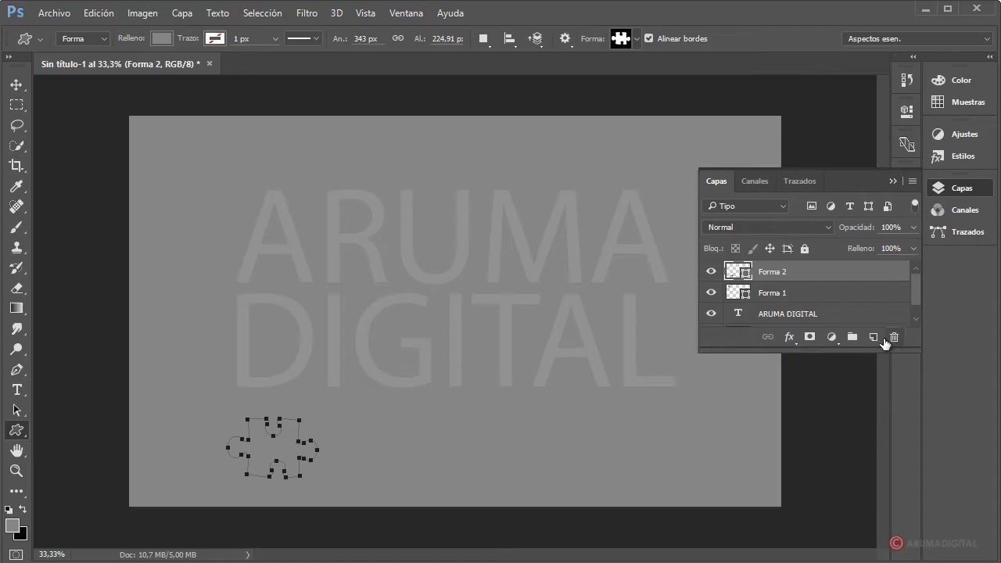
- Draw a third puzzle piece near the bottom centre on a new layer
{"action": "left_click", "coordinate": [872, 337]}
{"action": "left_click", "coordinate": [636, 41]}
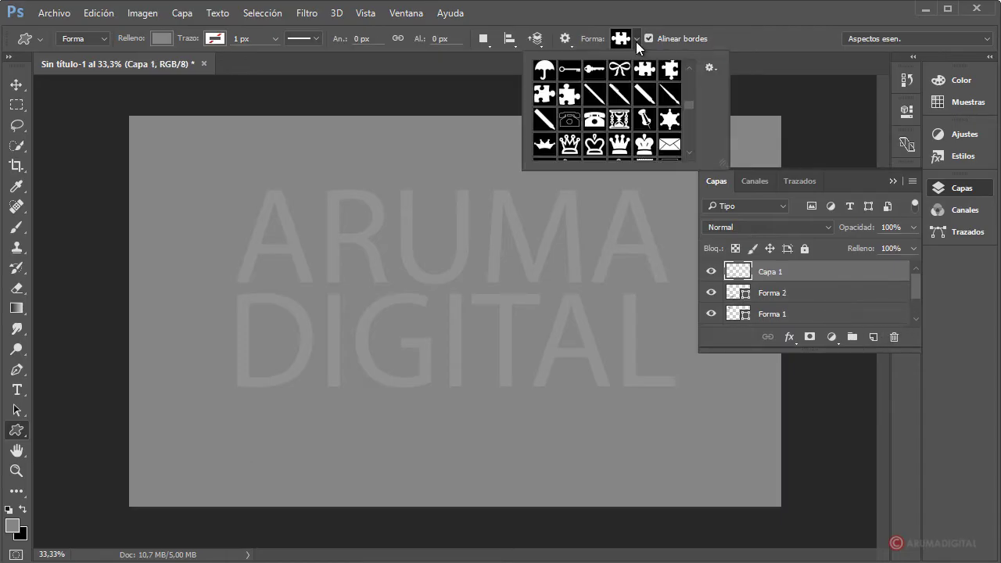
{"action": "left_click", "coordinate": [669, 70]}
{"action": "left_click_drag", "start_coordinate": [527, 403], "coordinate": [592, 485]}
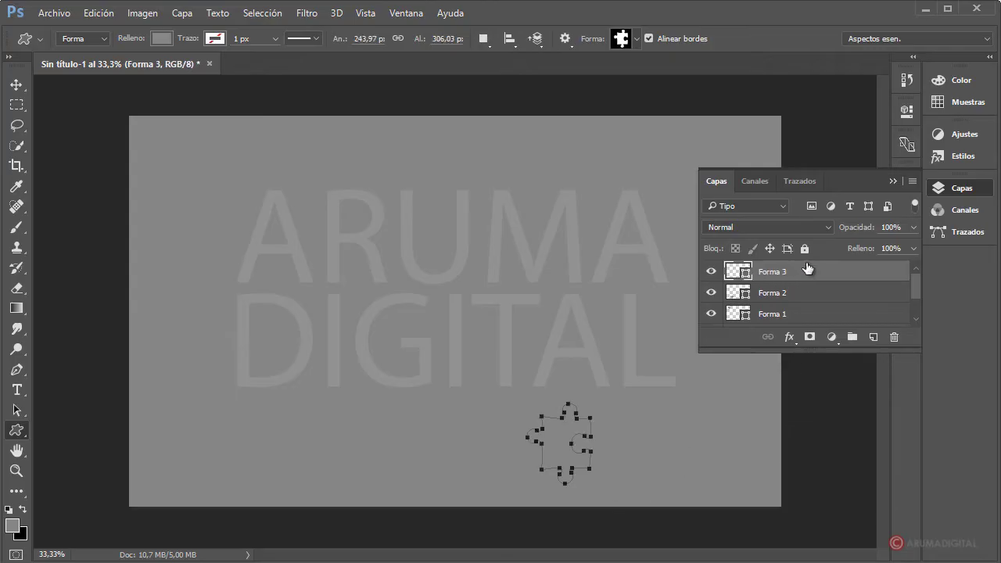
- Draw a fourth puzzle piece near the top-right, enlarge it and nudge it into place
{"action": "left_click", "coordinate": [873, 337]}
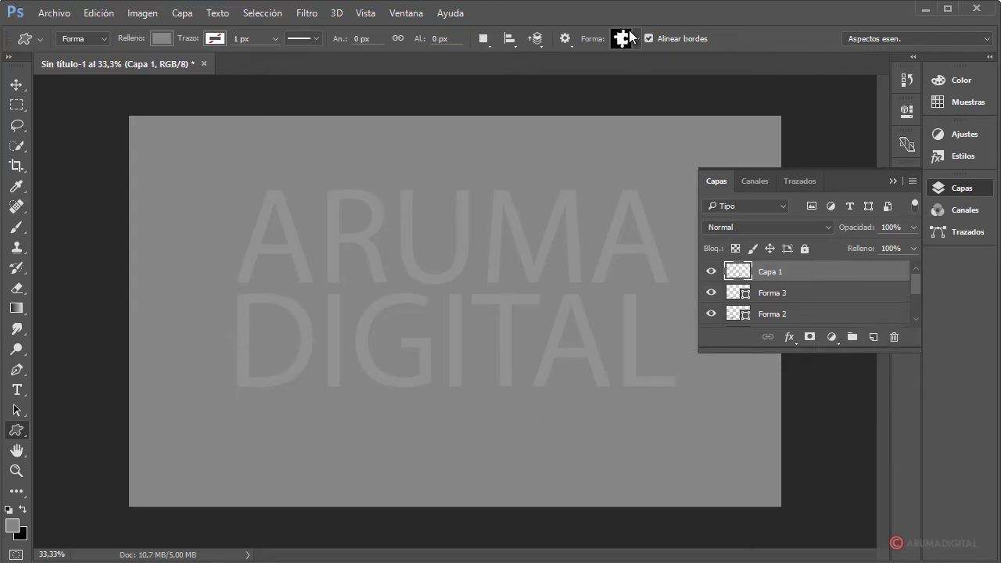
{"action": "left_click", "coordinate": [632, 37]}
{"action": "left_click", "coordinate": [569, 94]}
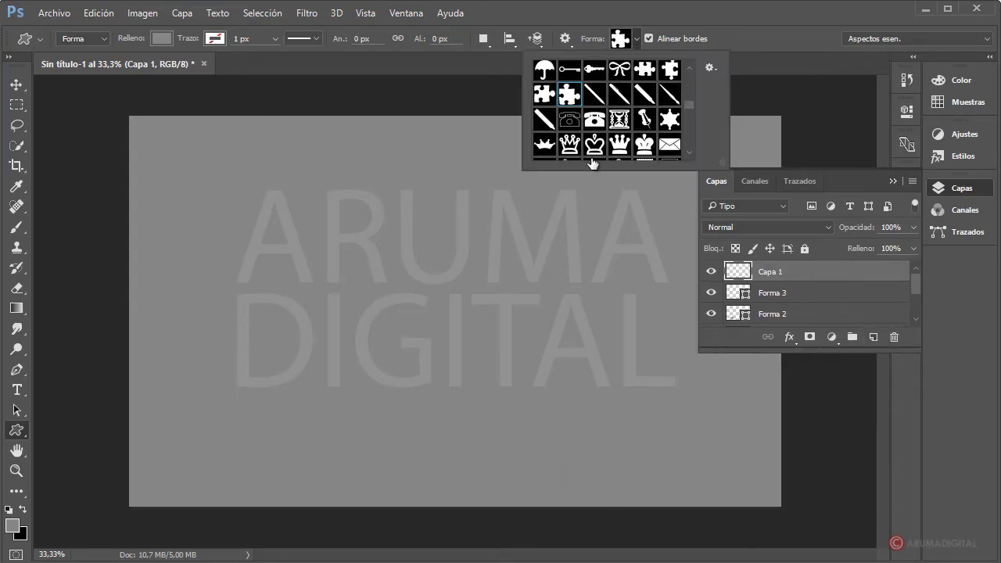
{"action": "left_click", "coordinate": [795, 43]}
{"action": "left_click_drag", "start_coordinate": [632, 136], "coordinate": [706, 176]}
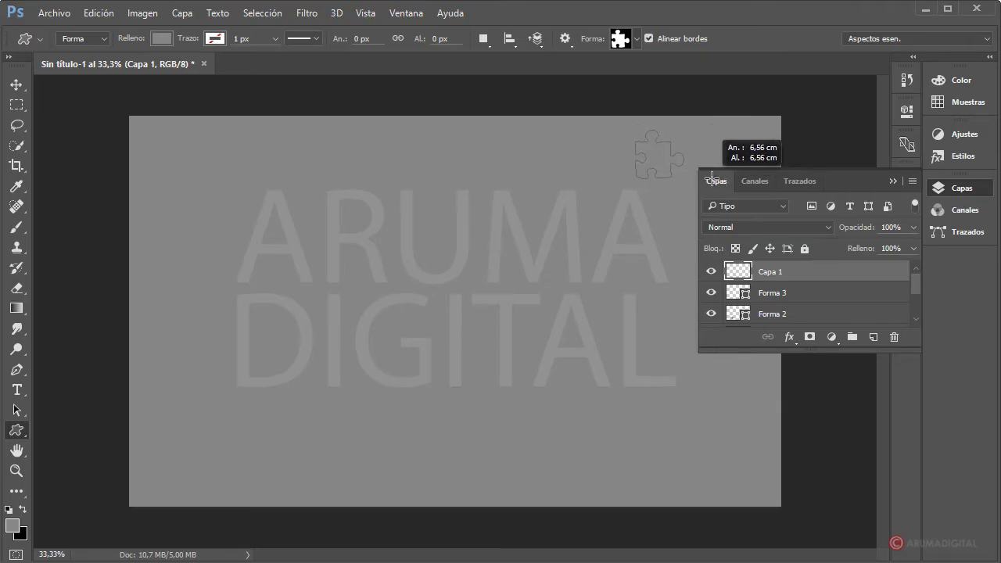
{"action": "left_click_drag", "start_coordinate": [706, 176], "coordinate": [735, 193]}
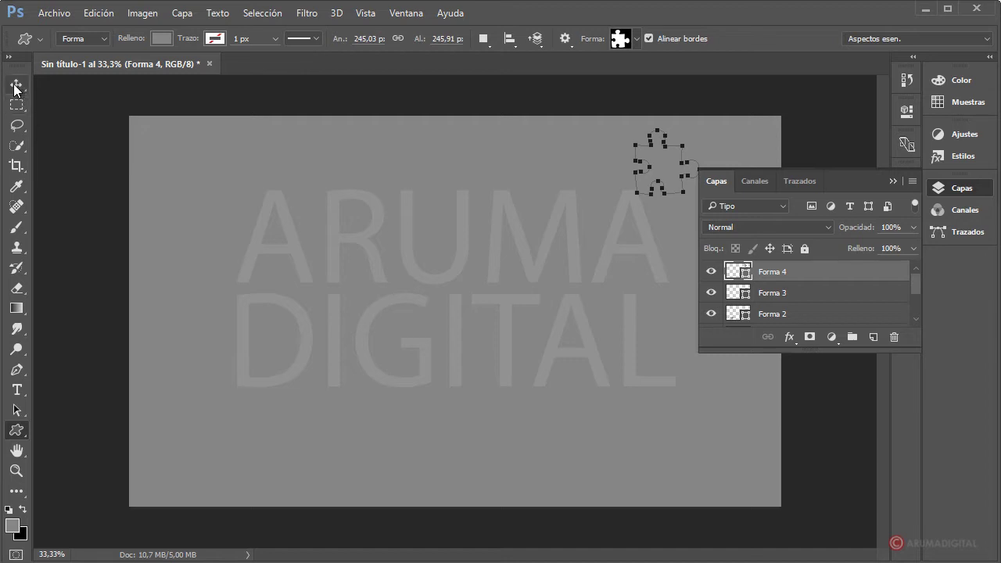
{"action": "left_click", "coordinate": [16, 84]}
{"action": "left_click_drag", "start_coordinate": [685, 173], "coordinate": [701, 169]}
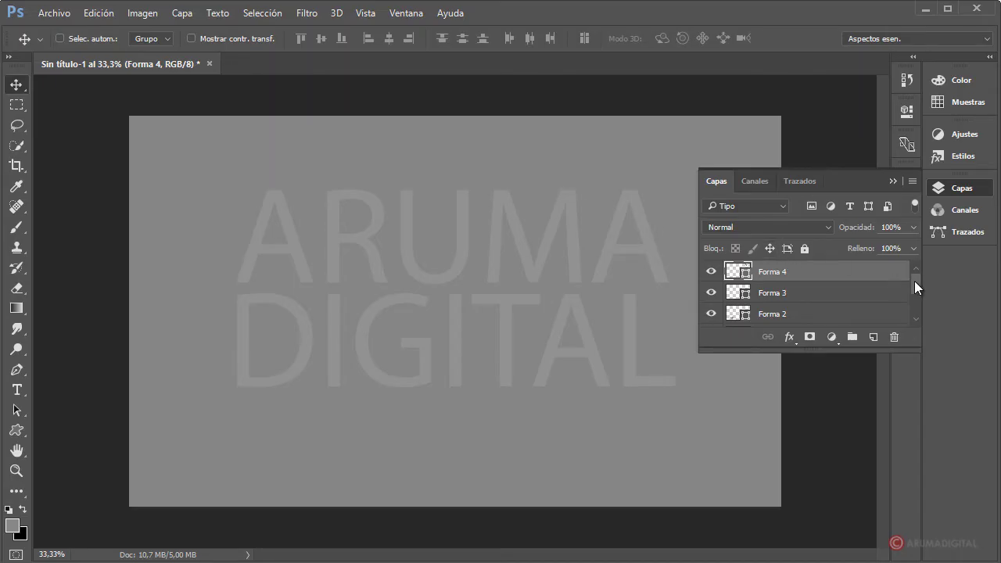
{"action": "mouse_move", "coordinate": [914, 280]}
{"action": "left_mouse_down"}
{"action": "mouse_move", "coordinate": [917, 302]}
{"action": "mouse_move", "coordinate": [930, 259]}
{"action": "left_mouse_up"}
- Draw a flower custom shape near the bottom-right corner
{"action": "left_click", "coordinate": [16, 430]}
{"action": "left_click", "coordinate": [640, 41]}
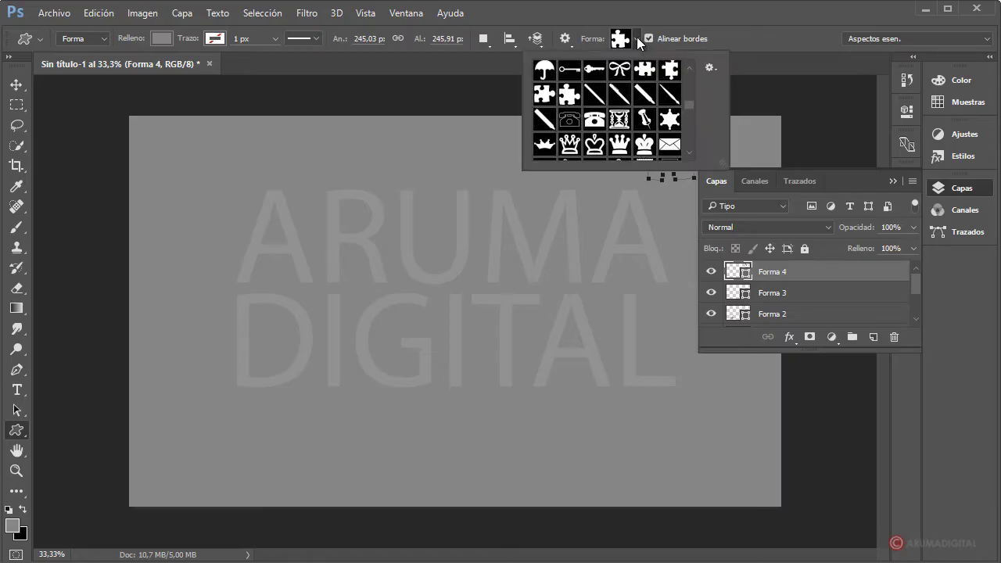
{"action": "left_click_drag", "start_coordinate": [689, 107], "coordinate": [688, 101]}
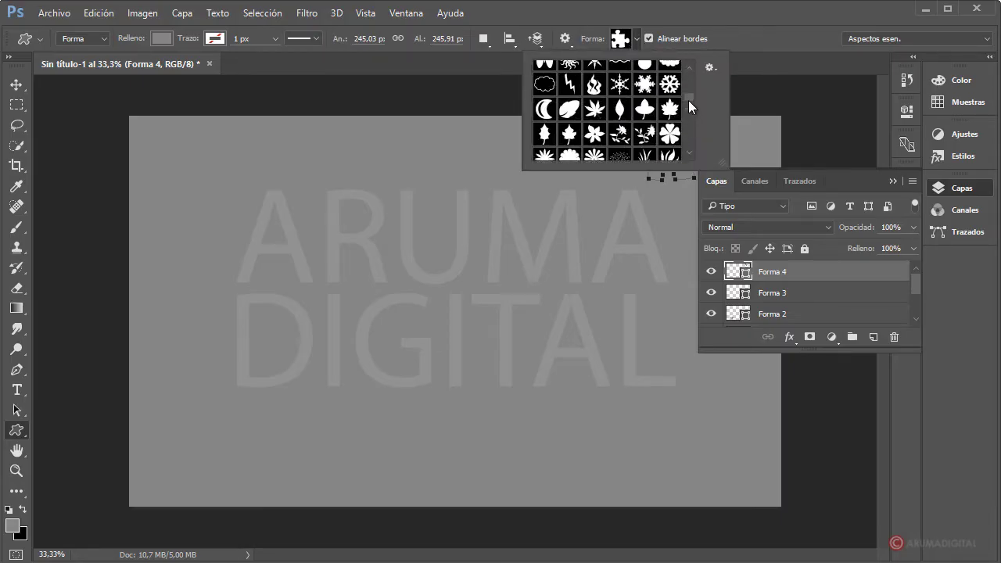
{"action": "left_click", "coordinate": [594, 133]}
{"action": "left_click_drag", "start_coordinate": [688, 420], "coordinate": [758, 484]}
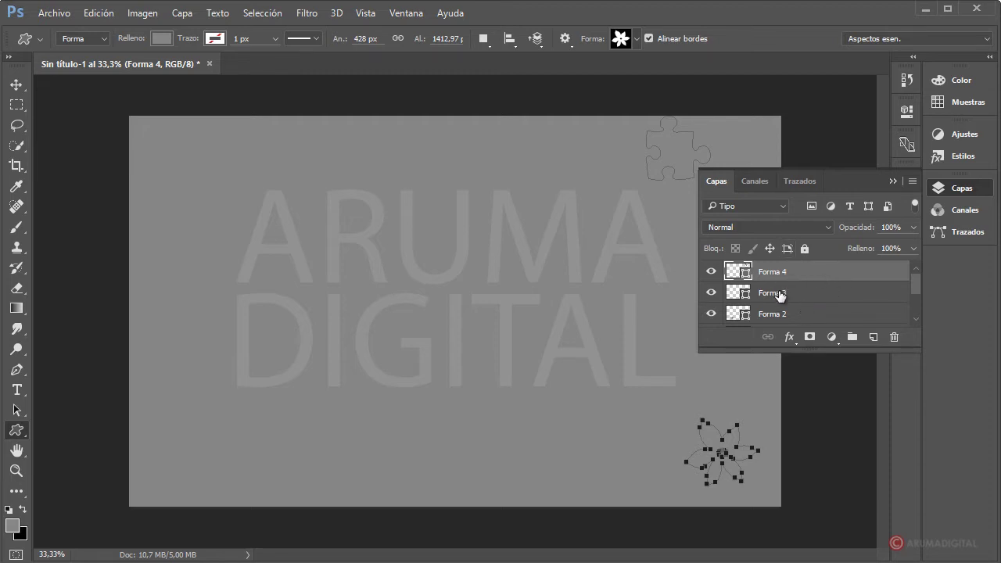
- Rasterize the Forma 4 and Forma 3 shape layers into pixel layers
{"action": "left_click", "coordinate": [17, 84]}
{"action": "left_click", "coordinate": [619, 163]}
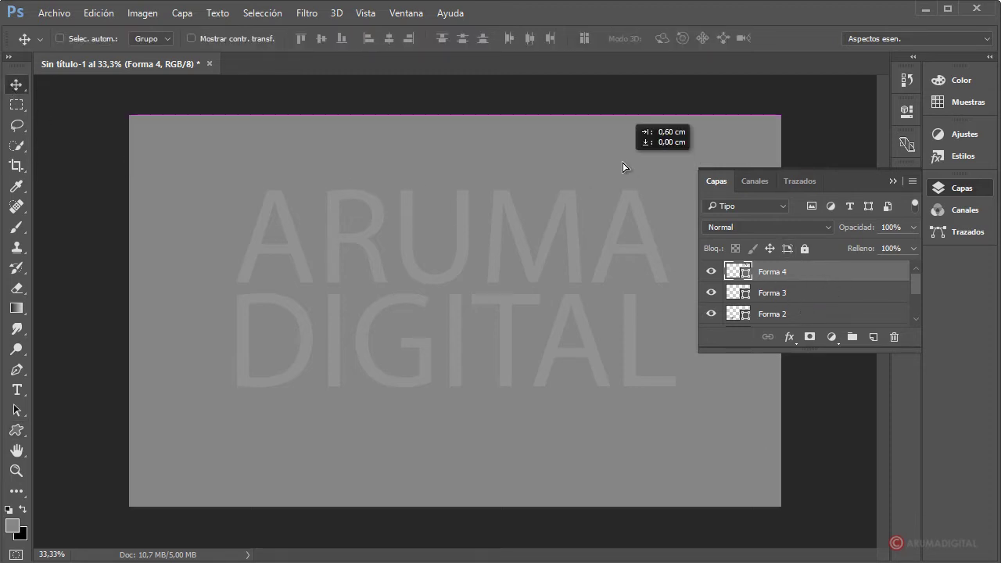
{"action": "right_click", "coordinate": [804, 275]}
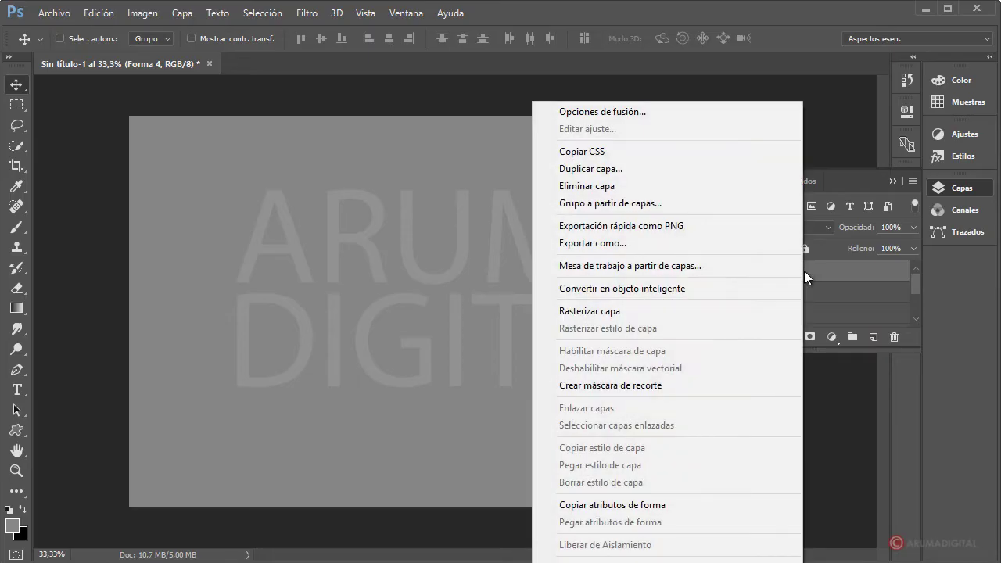
{"action": "left_click", "coordinate": [618, 311]}
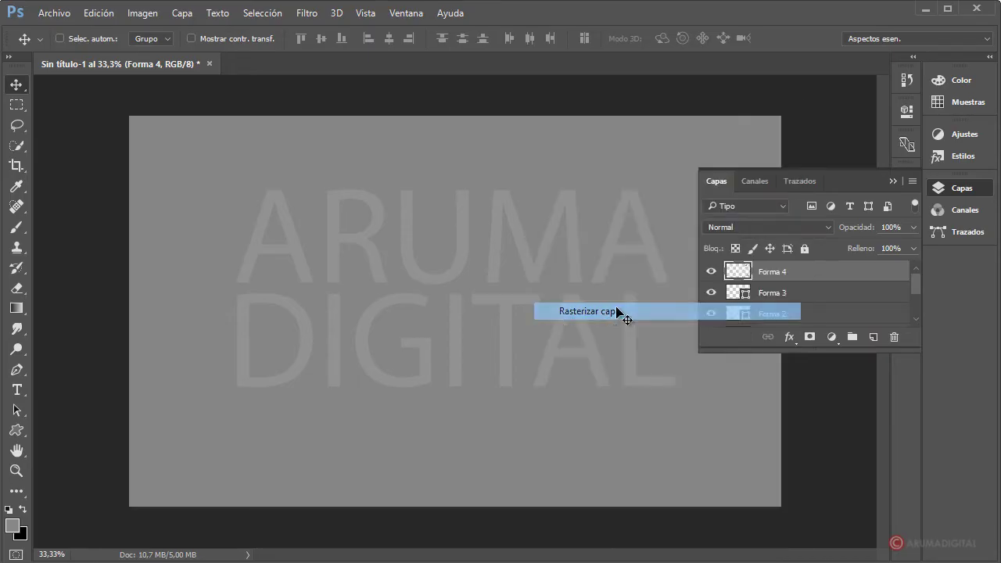
{"action": "left_click", "coordinate": [811, 293]}
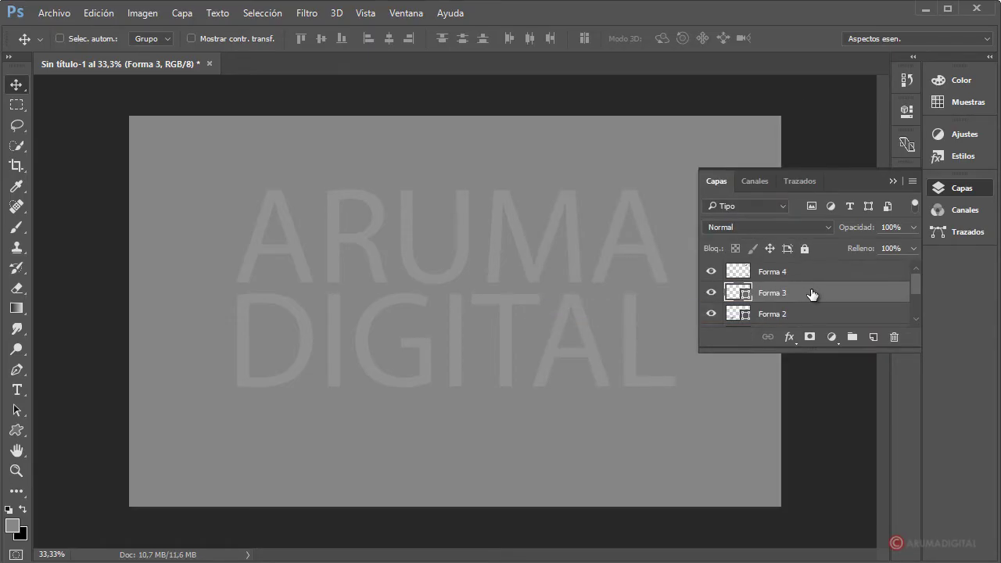
{"action": "right_click", "coordinate": [812, 293]}
{"action": "left_click", "coordinate": [782, 311]}
- Rasterize the Forma 2 and Forma 1 shape layers into pixel layers
{"action": "left_click", "coordinate": [827, 306]}
{"action": "right_click", "coordinate": [808, 292]}
{"action": "left_click", "coordinate": [662, 312]}
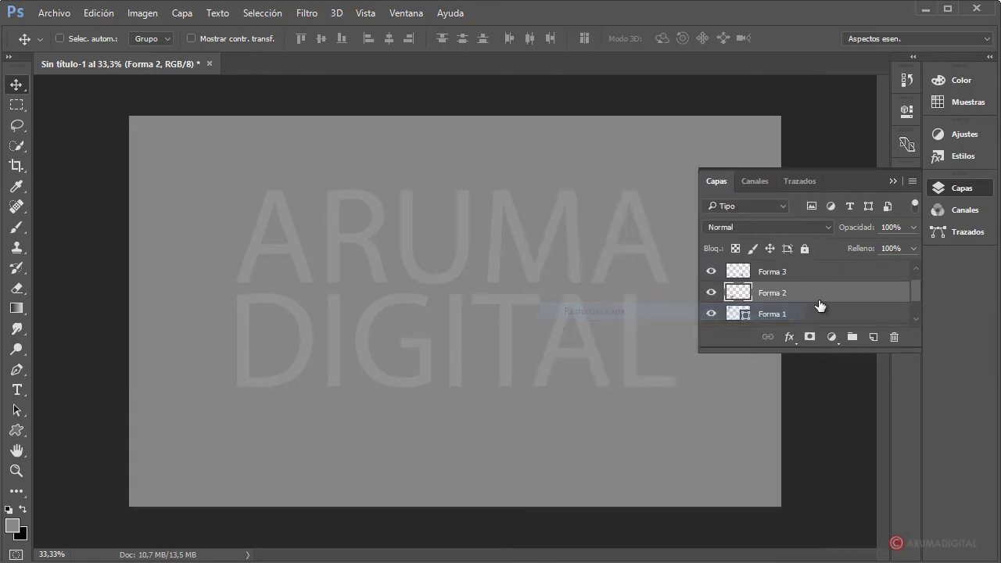
{"action": "scroll", "coordinate": [819, 305], "scroll_direction": "down", "scroll_amount": 1}
{"action": "left_click", "coordinate": [790, 295]}
{"action": "right_click", "coordinate": [790, 295]}
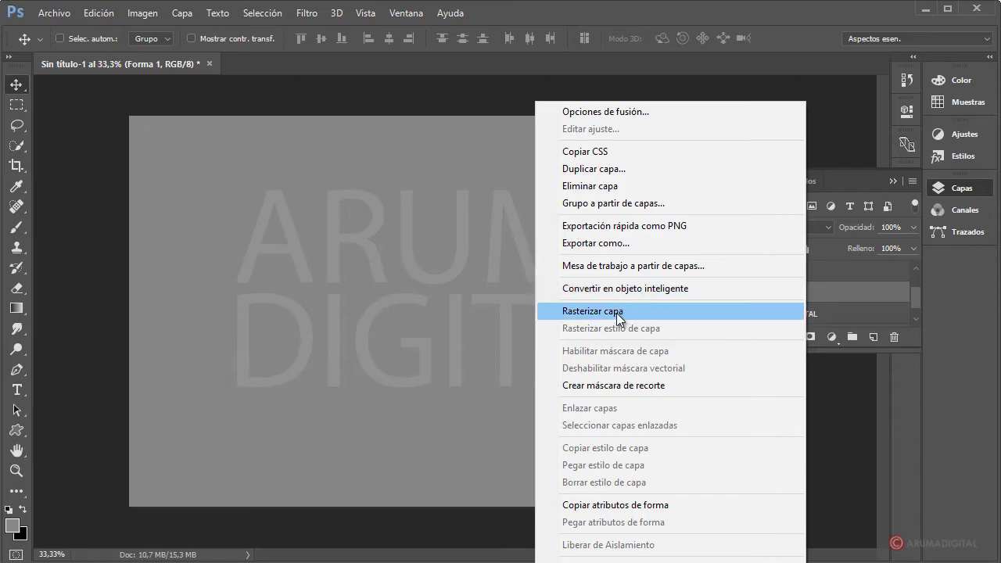
{"action": "left_click", "coordinate": [618, 313]}
{"action": "left_click_drag", "start_coordinate": [915, 299], "coordinate": [920, 271]}
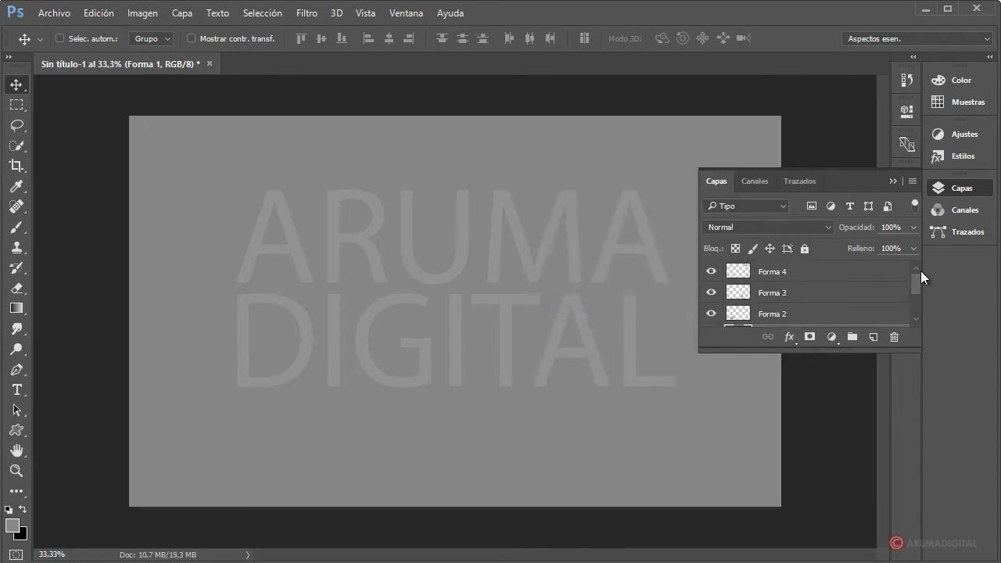
{"action": "left_click", "coordinate": [830, 272]}
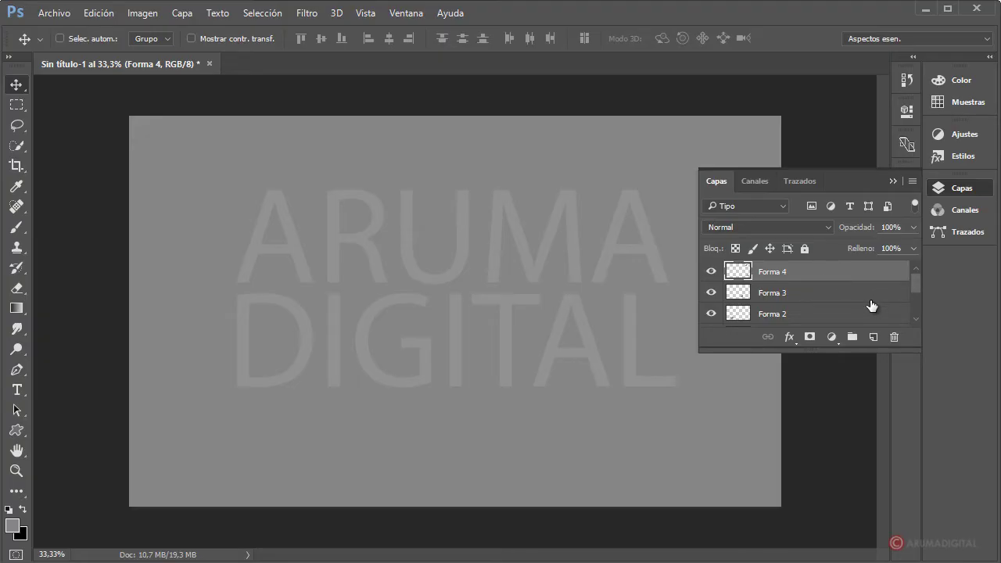
- Lighten Forma 4 and Forma 3 by raising the Levels black output slider
{"action": "left_click", "coordinate": [159, 14]}
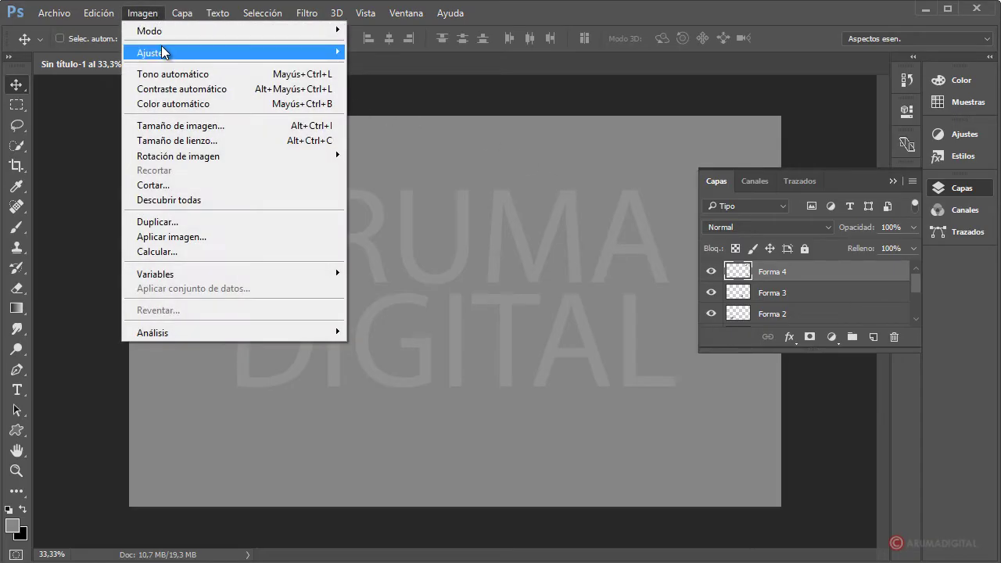
{"action": "mouse_move", "coordinate": [152, 53]}
{"action": "left_click", "coordinate": [395, 68]}
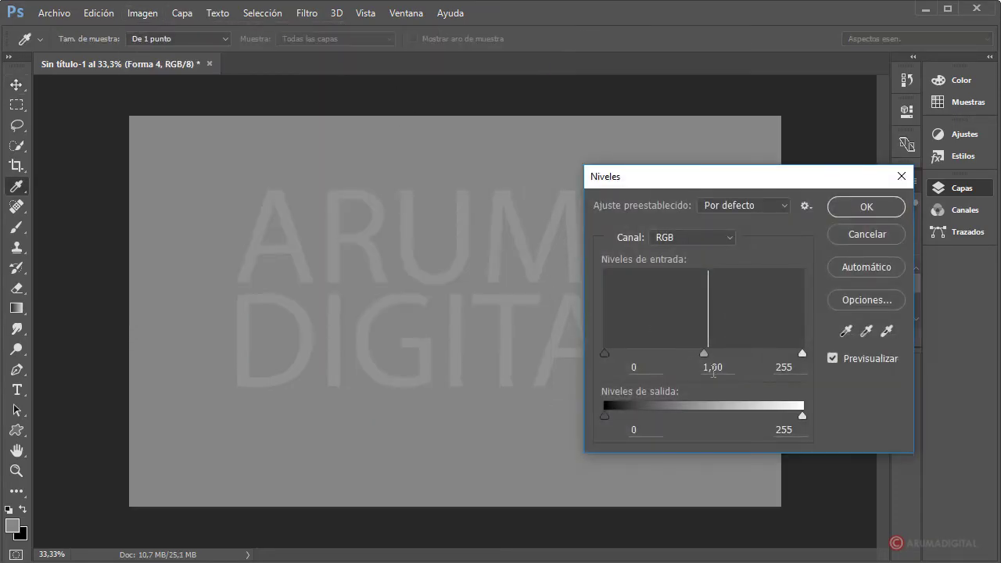
{"action": "left_click_drag", "start_coordinate": [606, 416], "coordinate": [619, 412]}
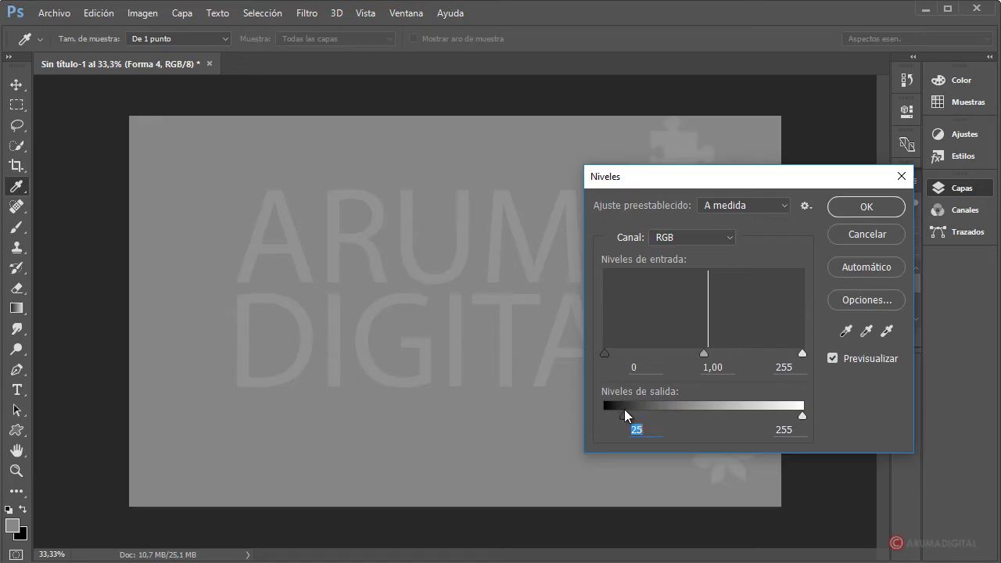
{"action": "left_click", "coordinate": [867, 207]}
{"action": "left_click", "coordinate": [799, 294]}
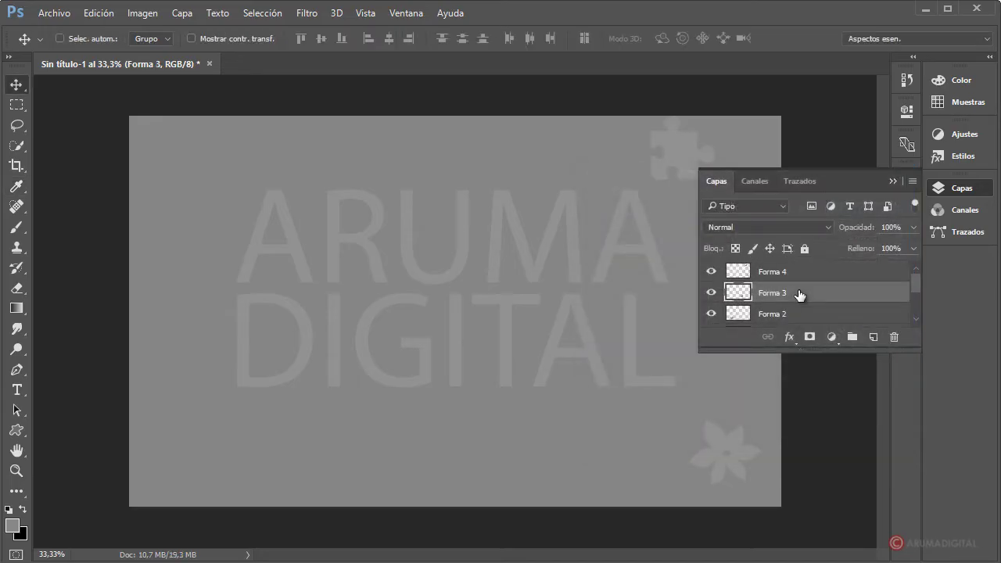
{"action": "left_click", "coordinate": [133, 16]}
{"action": "left_click", "coordinate": [379, 66]}
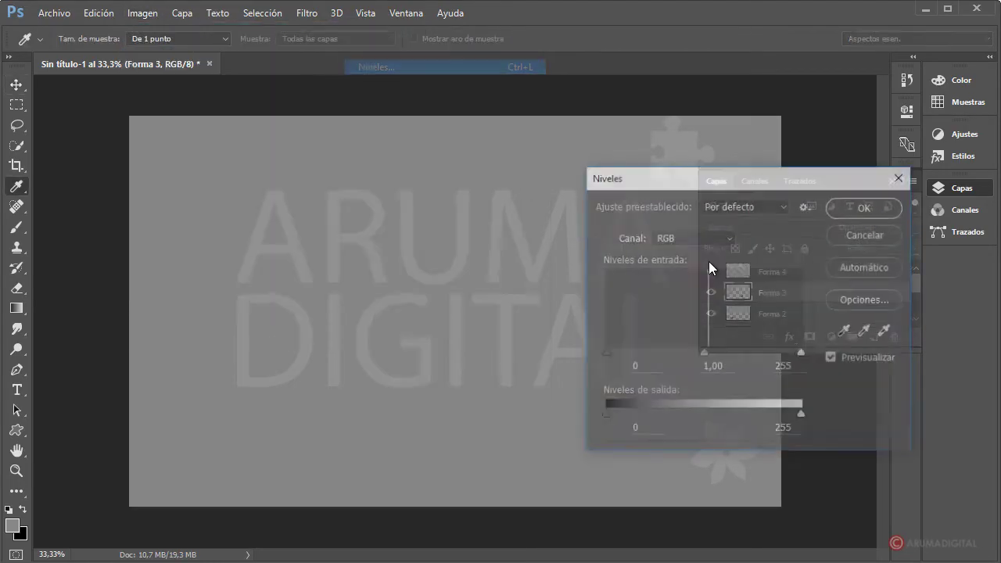
{"action": "left_click_drag", "start_coordinate": [605, 413], "coordinate": [605, 413]}
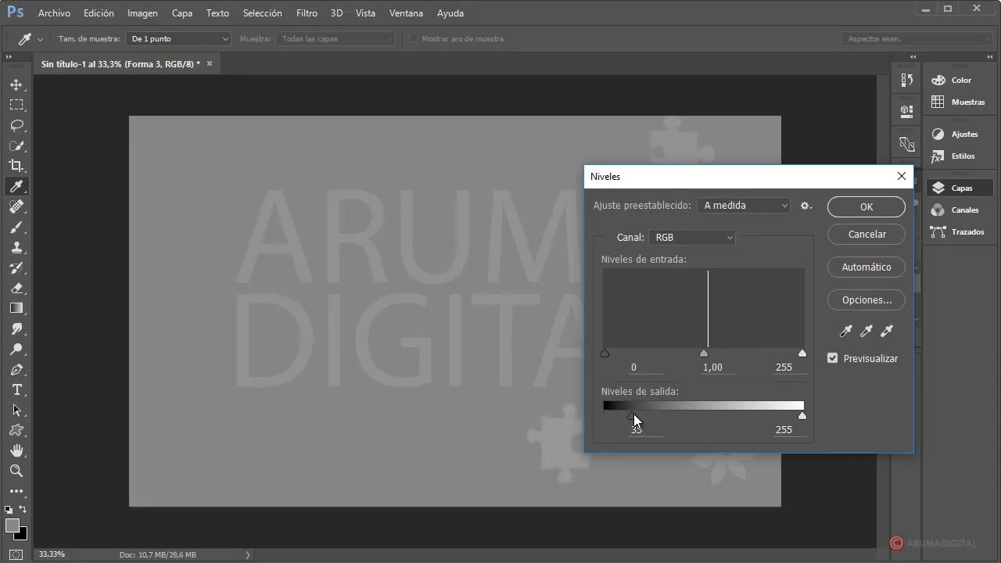
{"action": "left_click", "coordinate": [841, 236]}
- Lighten Forma 2 and Forma 1 with Levels, raising black output (22 for Forma 1)
{"action": "left_click", "coordinate": [778, 314]}
{"action": "key", "text": "v"}
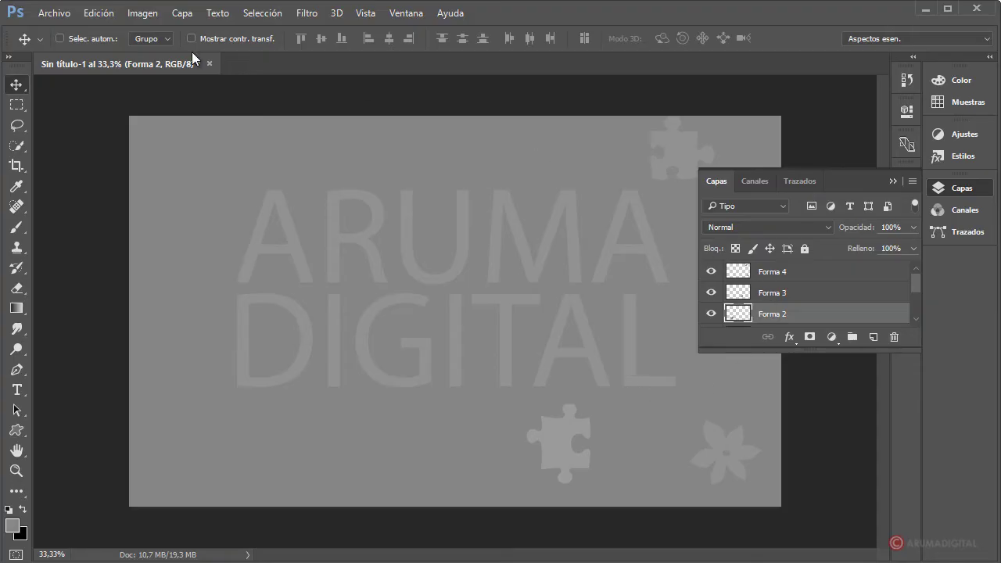
{"action": "left_click", "coordinate": [143, 13]}
{"action": "mouse_move", "coordinate": [231, 52]}
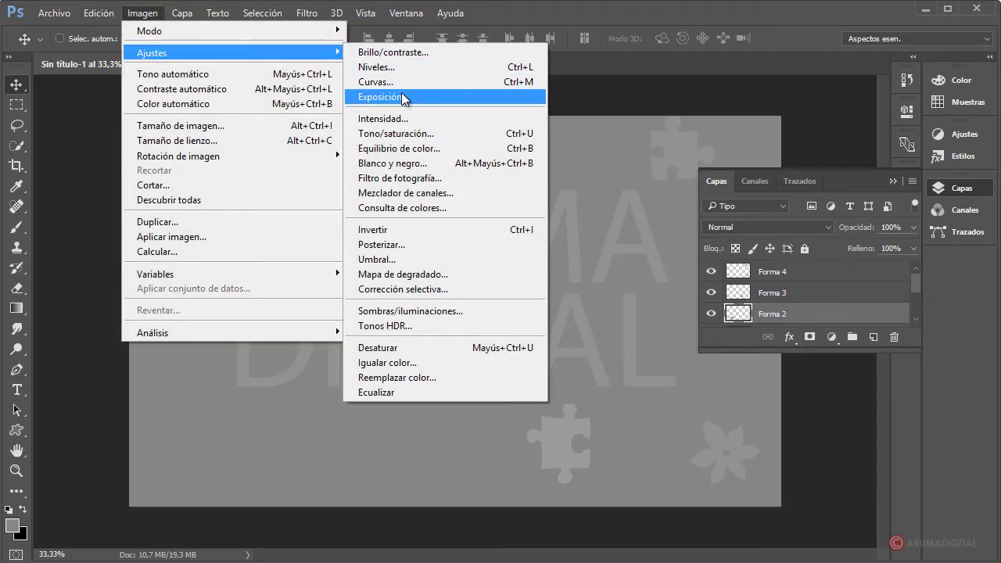
{"action": "left_click", "coordinate": [376, 67]}
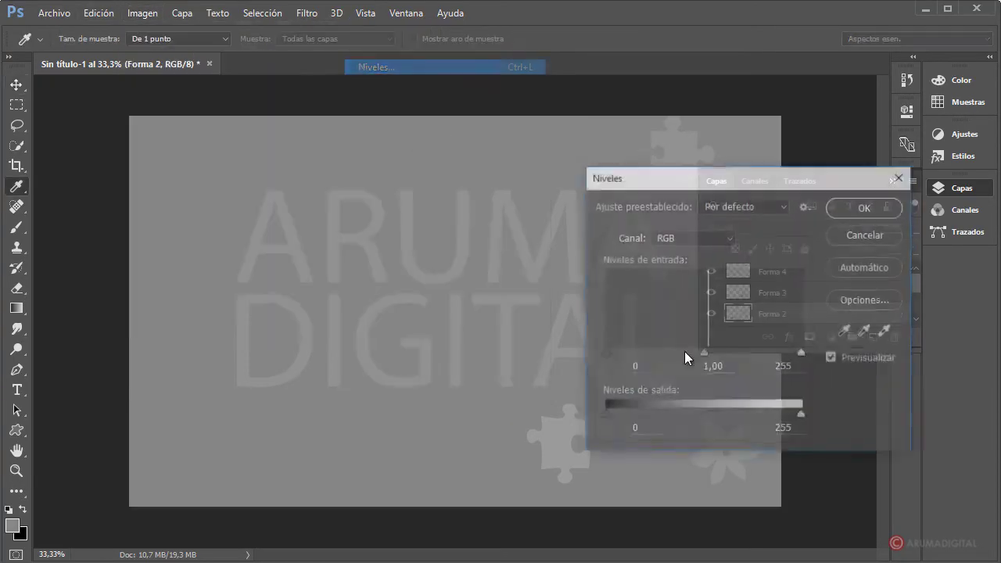
{"action": "left_click_drag", "start_coordinate": [605, 416], "coordinate": [627, 416]}
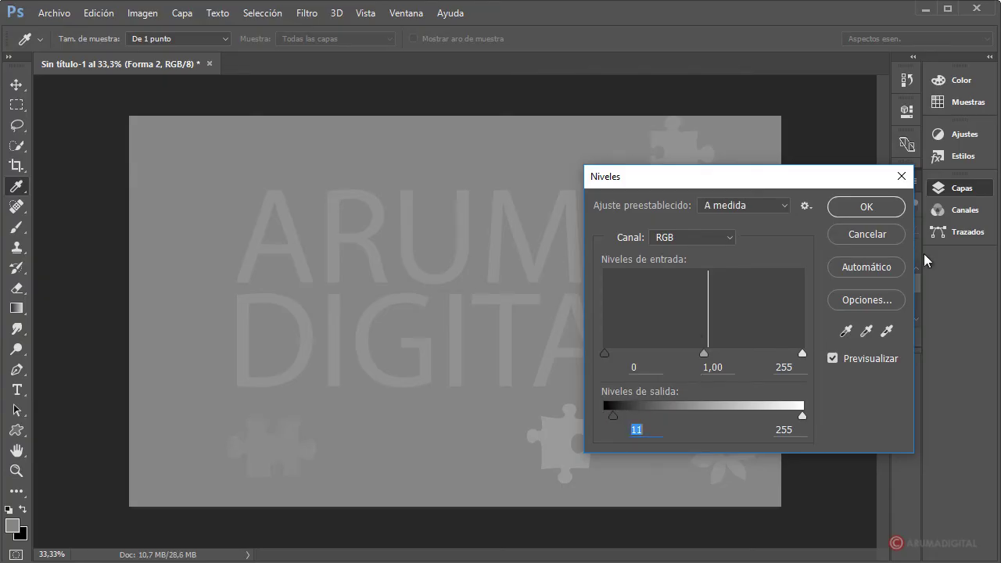
{"action": "left_click", "coordinate": [879, 208]}
{"action": "scroll", "coordinate": [796, 313], "scroll_direction": "up", "scroll_amount": 1}
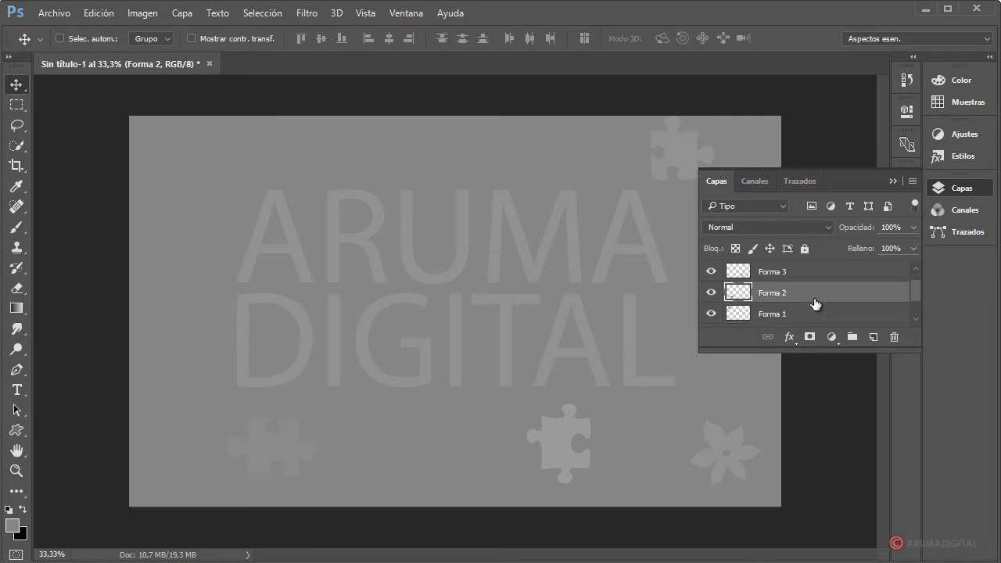
{"action": "left_click", "coordinate": [796, 314]}
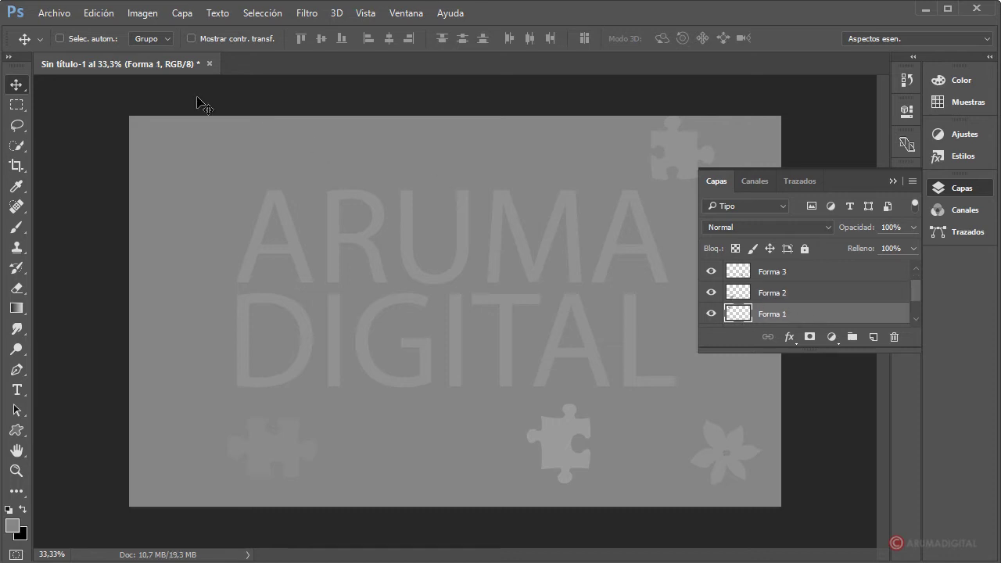
{"action": "left_click", "coordinate": [142, 12]}
{"action": "left_click", "coordinate": [427, 72]}
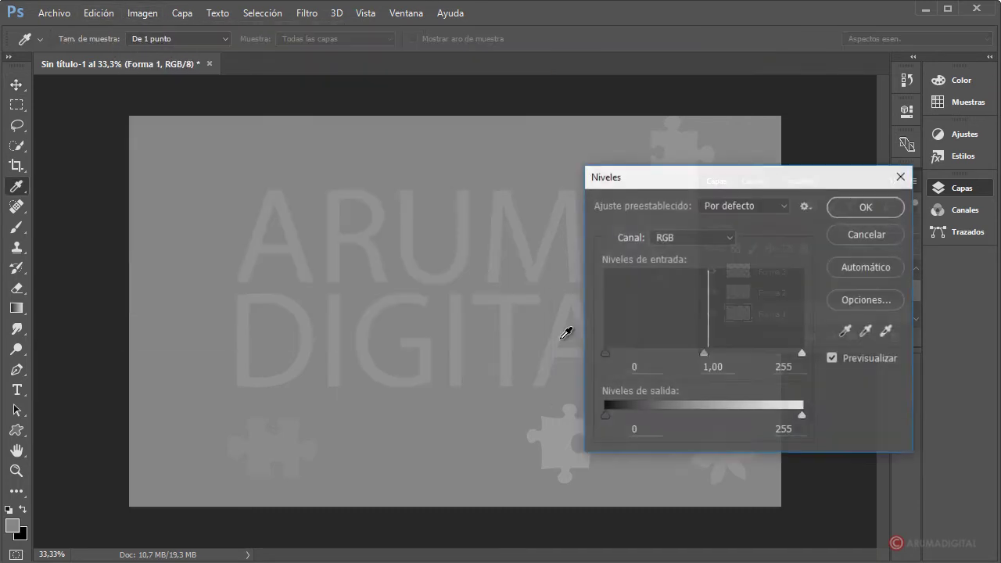
{"action": "left_click_drag", "start_coordinate": [608, 414], "coordinate": [620, 414]}
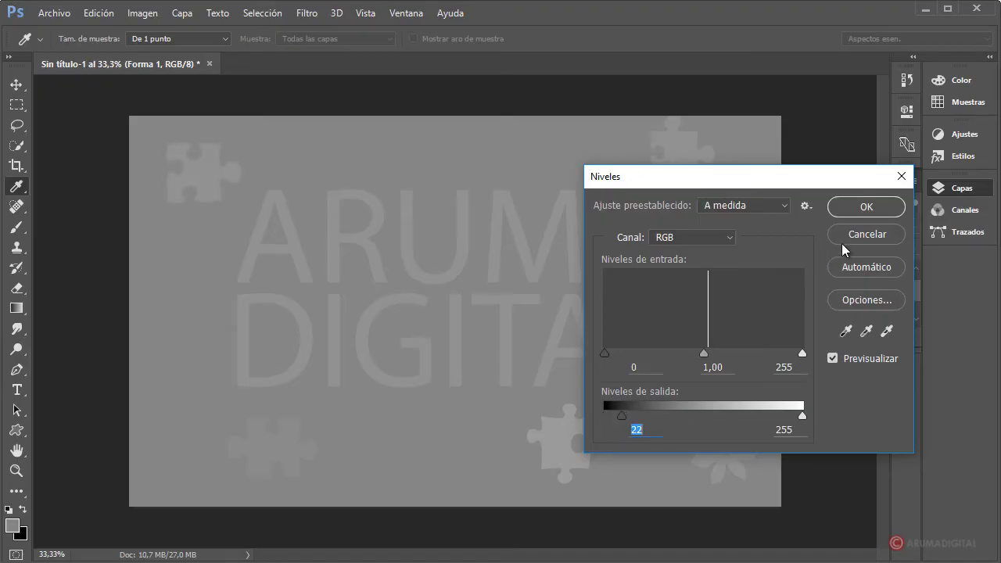
{"action": "left_click", "coordinate": [864, 208]}
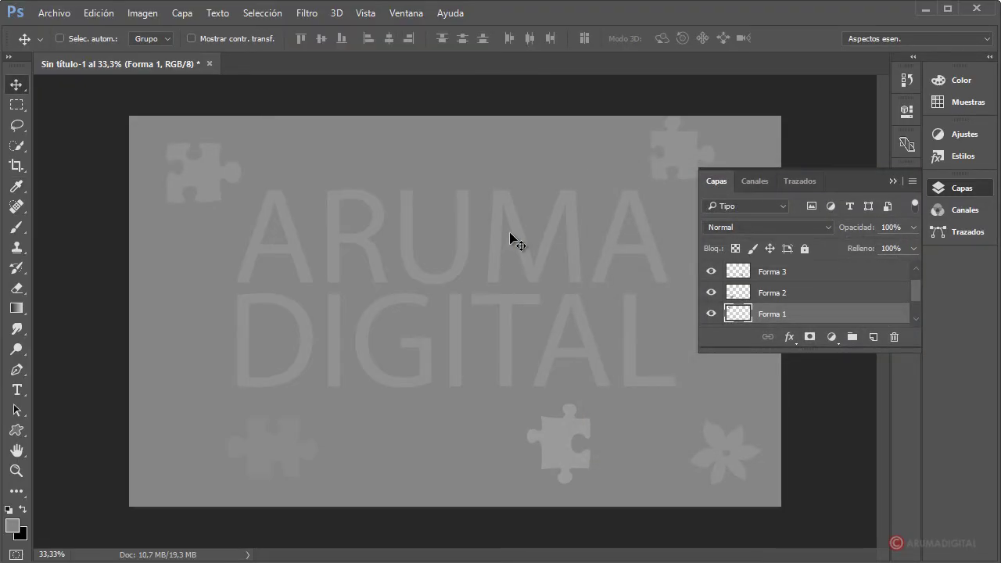
{"action": "scroll", "coordinate": [786, 289], "scroll_direction": "up", "scroll_amount": 1}
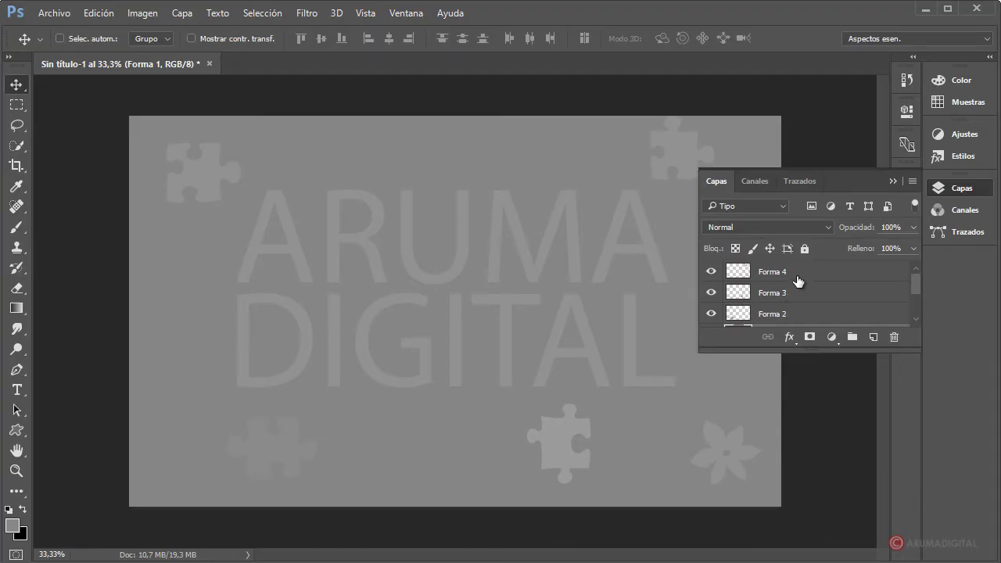
{"action": "left_click", "coordinate": [797, 282]}
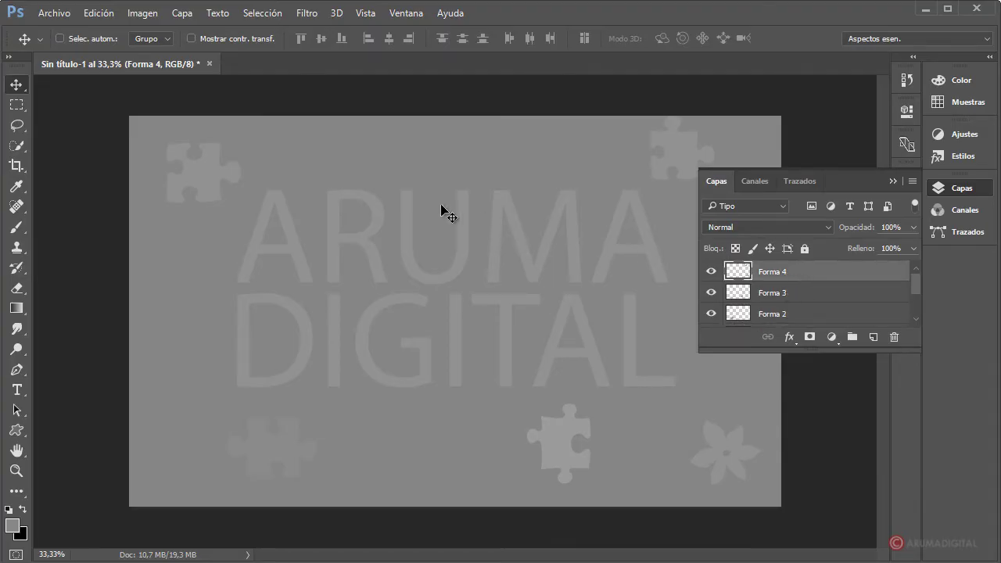
- Colorize the Forma 4 puzzle piece a pale yellow with Saturation 10
{"action": "left_click", "coordinate": [153, 16]}
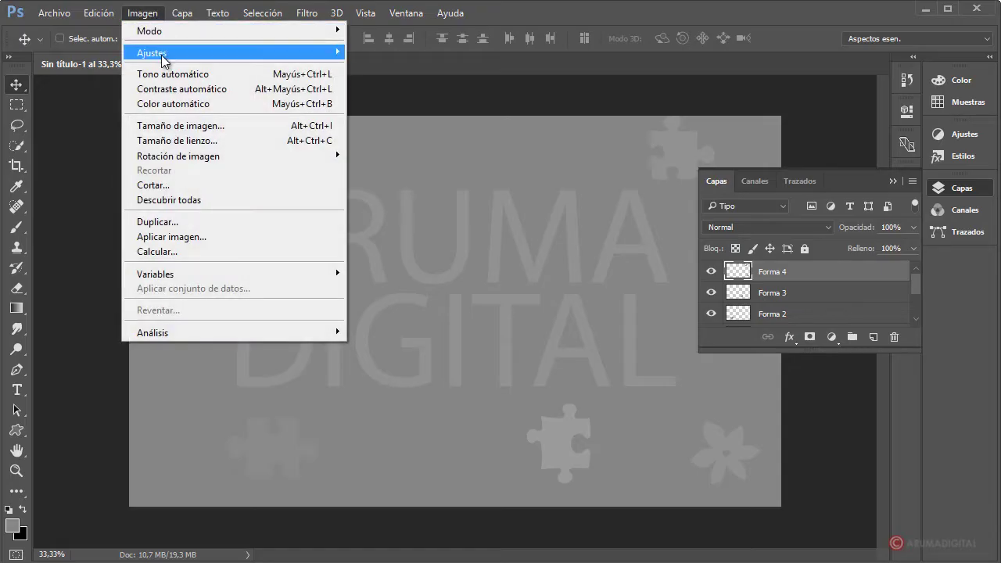
{"action": "left_click", "coordinate": [400, 133]}
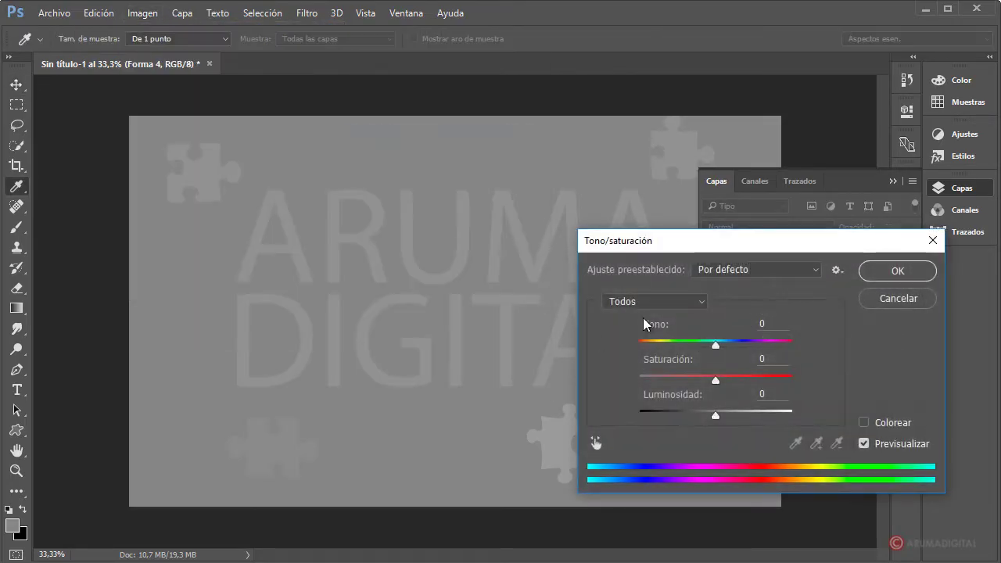
{"action": "left_click_drag", "start_coordinate": [701, 249], "coordinate": [764, 265]}
{"action": "left_click", "coordinate": [955, 436]}
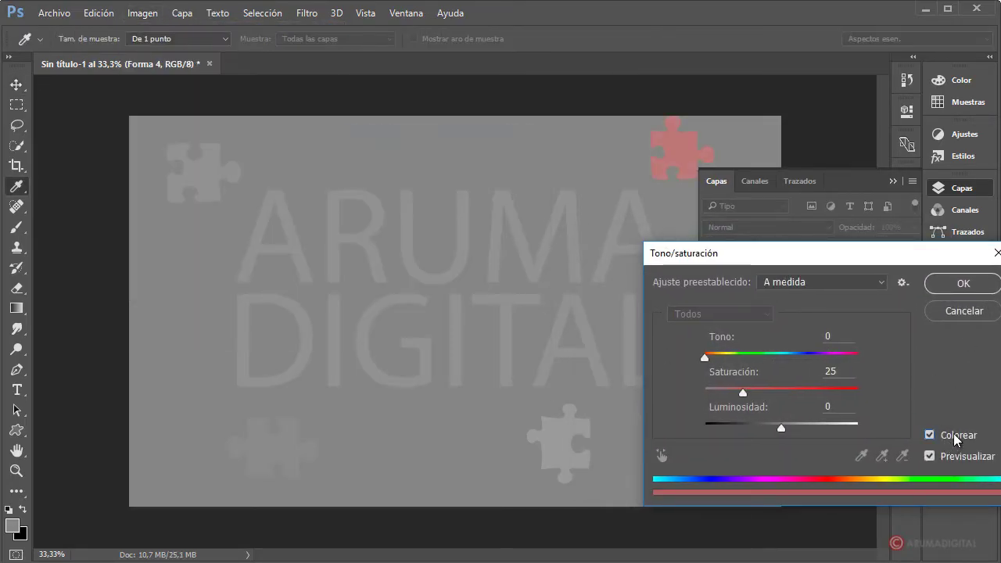
{"action": "left_click_drag", "start_coordinate": [742, 389], "coordinate": [718, 392]}
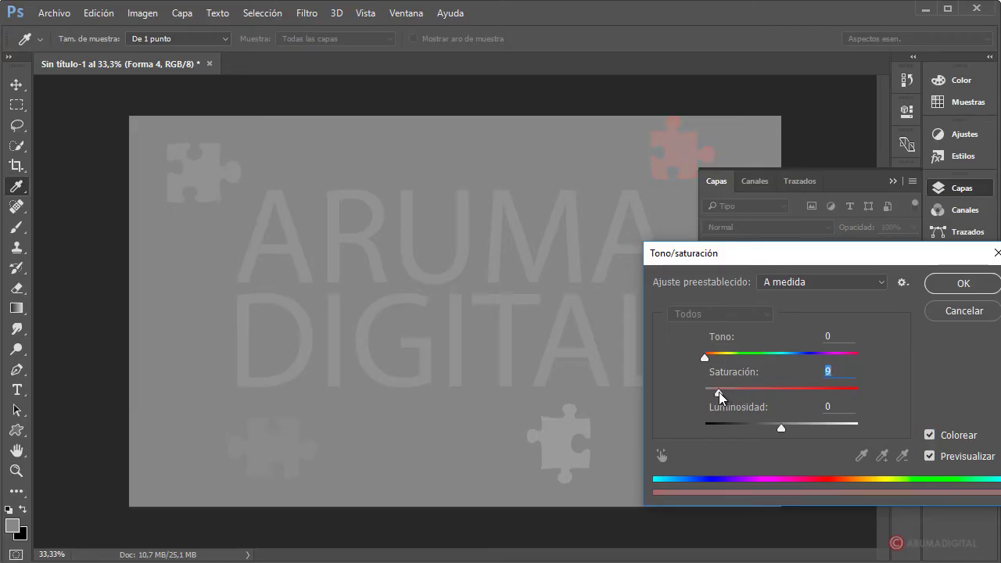
{"action": "mouse_move", "coordinate": [705, 358]}
{"action": "left_mouse_down"}
{"action": "mouse_move", "coordinate": [785, 358]}
{"action": "mouse_move", "coordinate": [729, 357]}
{"action": "left_mouse_up"}
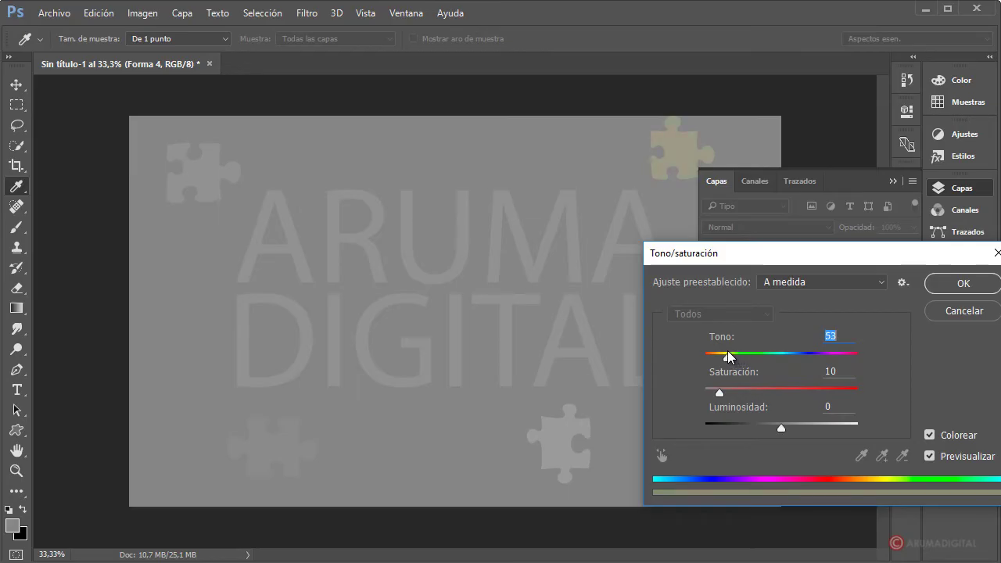
{"action": "left_click", "coordinate": [942, 291]}
- Colorize the Forma 3 puzzle piece green with Hue 138 and Saturation 26
{"action": "left_click", "coordinate": [784, 296]}
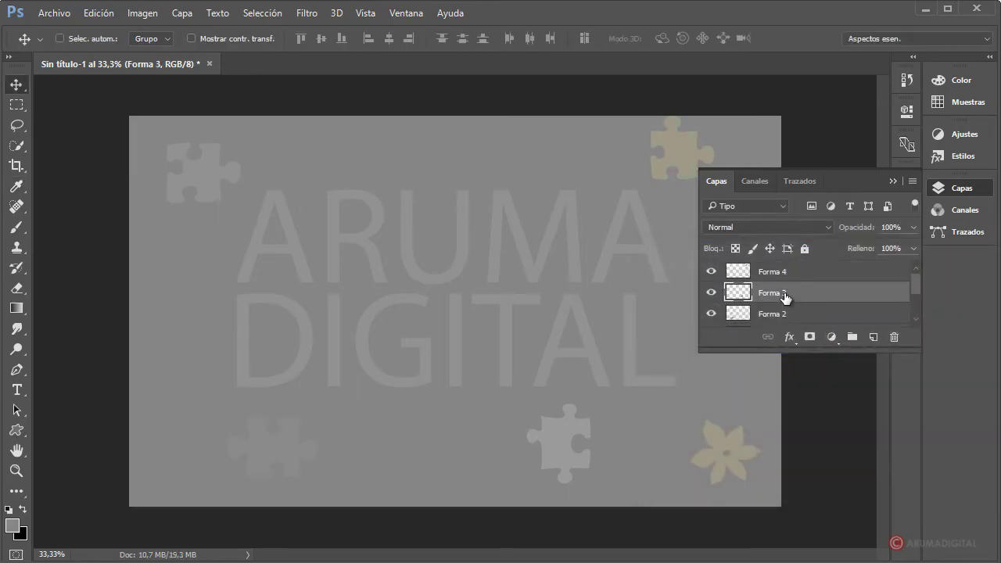
{"action": "left_click", "coordinate": [141, 13]}
{"action": "mouse_move", "coordinate": [152, 52]}
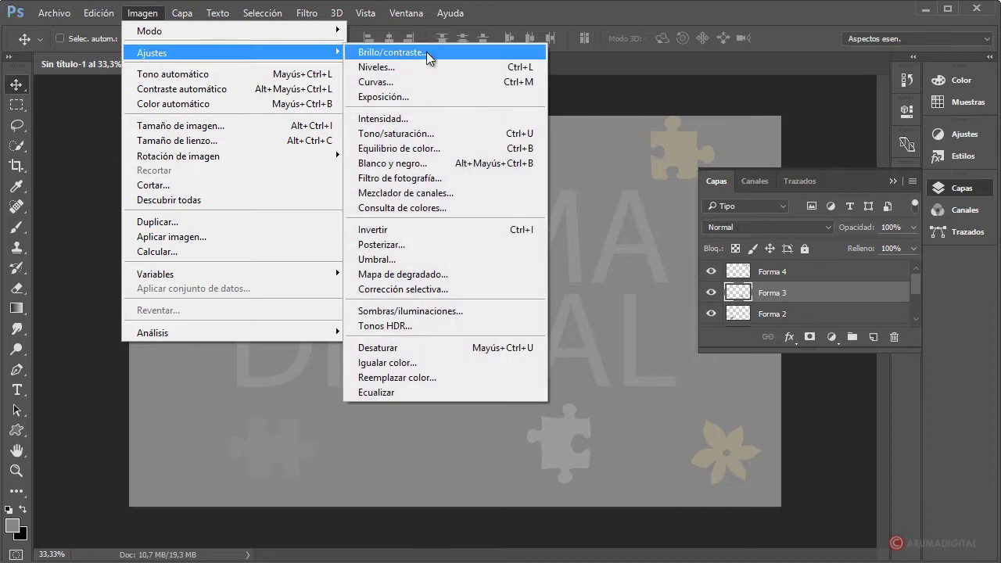
{"action": "left_click", "coordinate": [393, 133]}
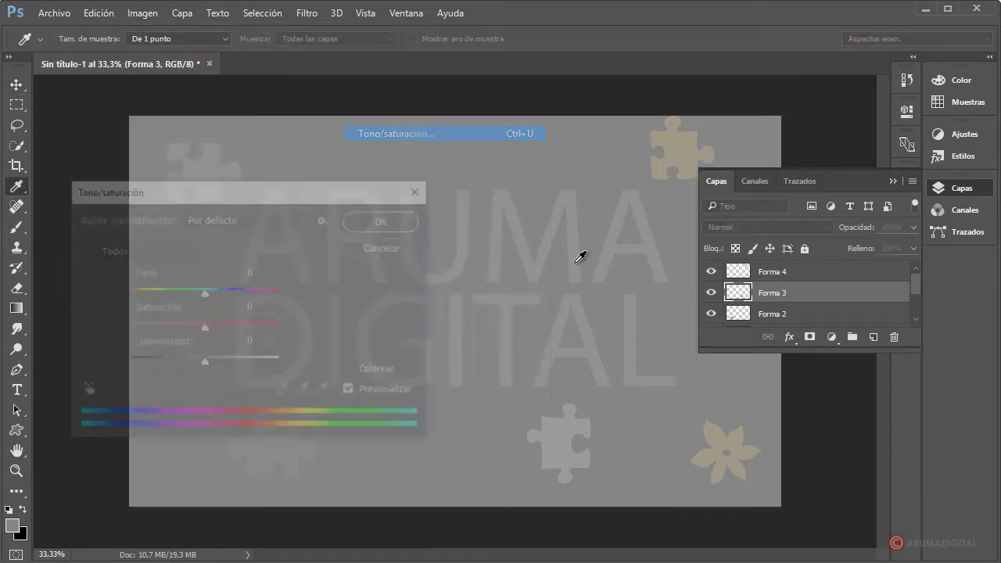
{"action": "mouse_move", "coordinate": [248, 206]}
{"action": "left_mouse_down"}
{"action": "mouse_move", "coordinate": [512, 251]}
{"action": "mouse_move", "coordinate": [748, 147]}
{"action": "left_mouse_up"}
{"action": "left_click", "coordinate": [619, 416]}
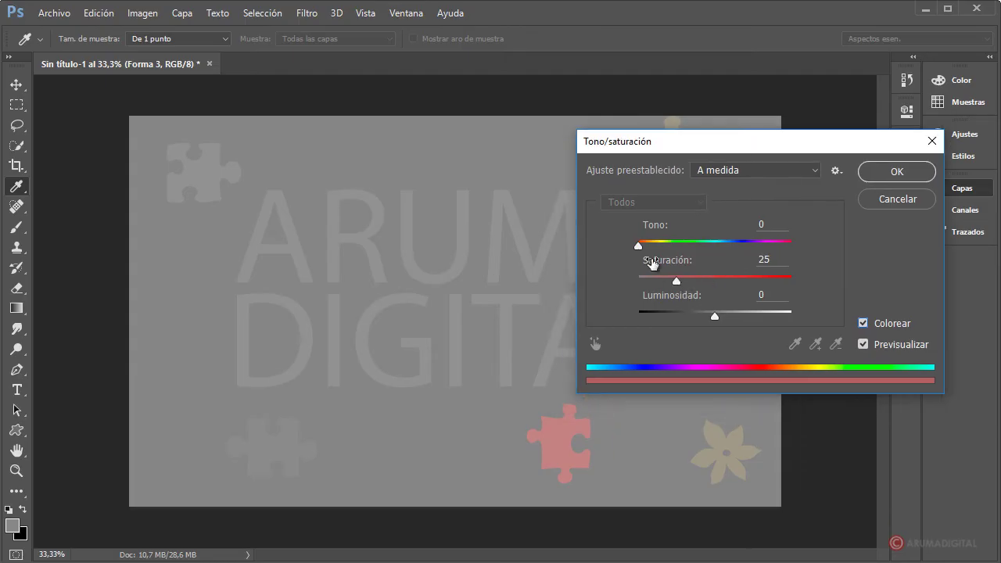
{"action": "left_click_drag", "start_coordinate": [638, 245], "coordinate": [697, 245]}
{"action": "left_click", "coordinate": [676, 281]}
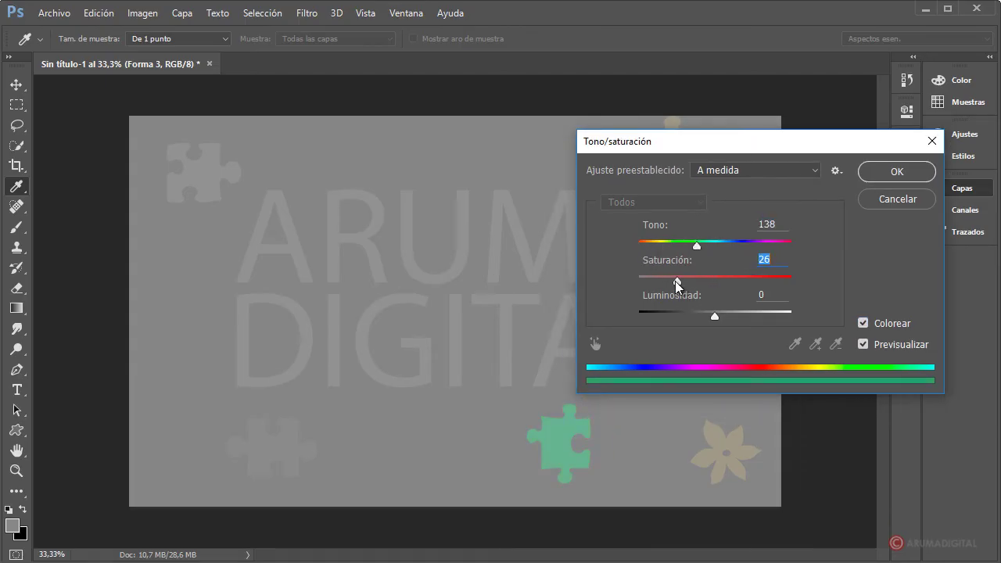
{"action": "left_click", "coordinate": [897, 171]}
{"action": "scroll", "coordinate": [829, 285], "scroll_direction": "down", "scroll_amount": 1}
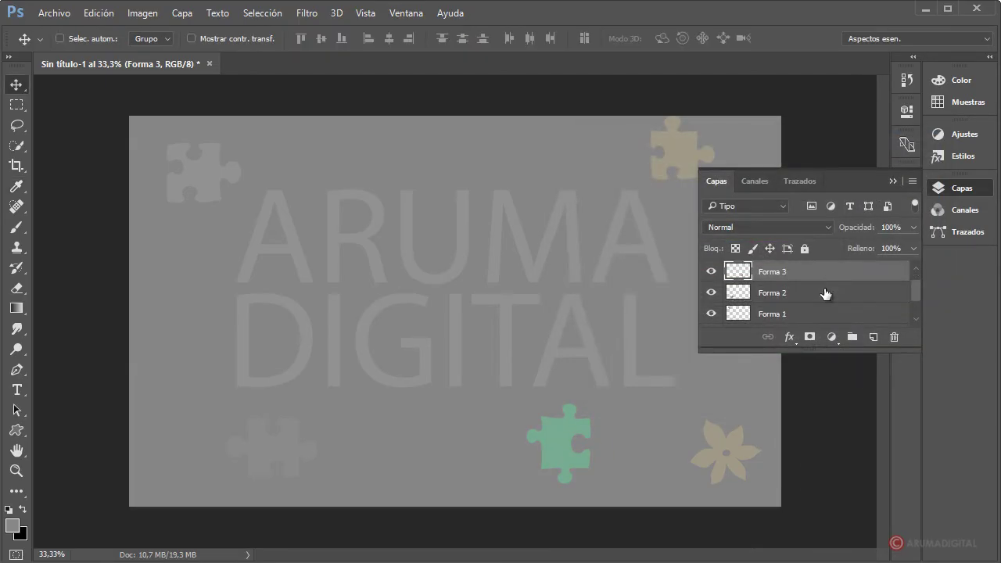
{"action": "left_click", "coordinate": [796, 294]}
- Colorize the Forma 2 bottom-left puzzle piece a pastel yellow-green
{"action": "left_click", "coordinate": [143, 13]}
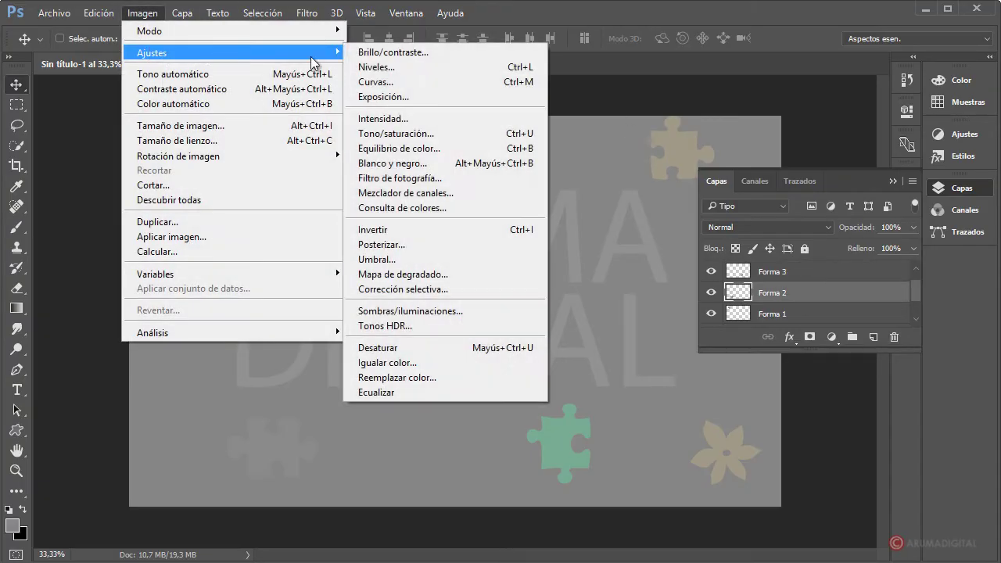
{"action": "left_click", "coordinate": [422, 133]}
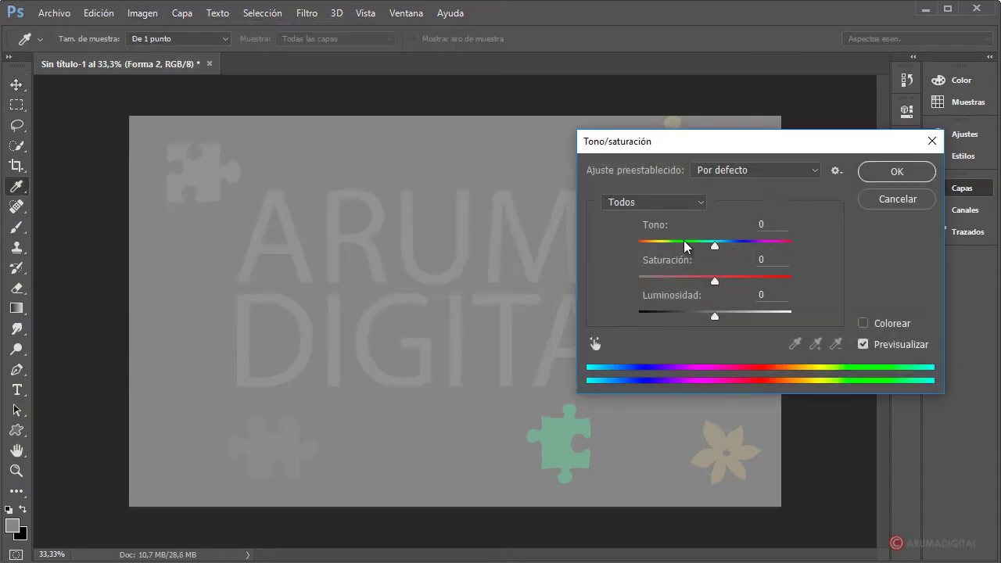
{"action": "left_click_drag", "start_coordinate": [714, 246], "coordinate": [663, 249]}
{"action": "left_click_drag", "start_coordinate": [714, 283], "coordinate": [687, 283]}
{"action": "left_click", "coordinate": [864, 323]}
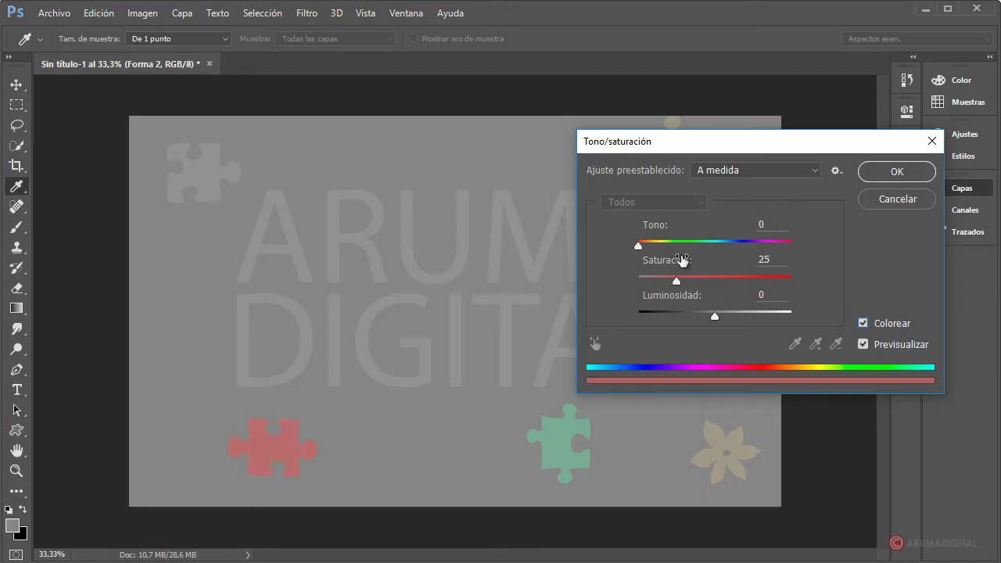
{"action": "mouse_move", "coordinate": [639, 246]}
{"action": "left_mouse_down"}
{"action": "mouse_move", "coordinate": [680, 250]}
{"action": "mouse_move", "coordinate": [668, 247]}
{"action": "left_mouse_up"}
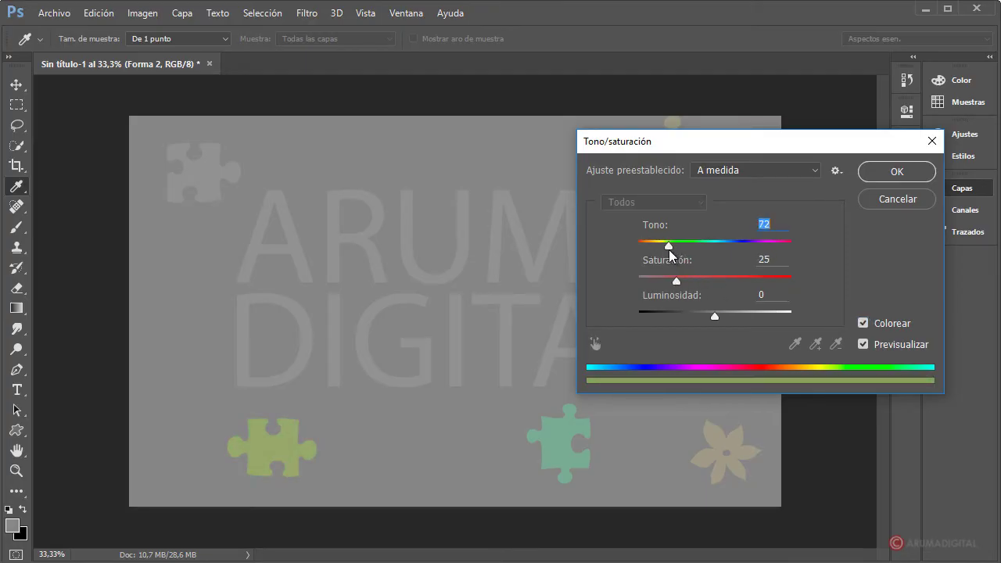
{"action": "mouse_move", "coordinate": [675, 280]}
{"action": "left_mouse_down"}
{"action": "mouse_move", "coordinate": [659, 281]}
{"action": "mouse_move", "coordinate": [699, 280]}
{"action": "mouse_move", "coordinate": [689, 280]}
{"action": "left_mouse_up"}
{"action": "left_click", "coordinate": [892, 173]}
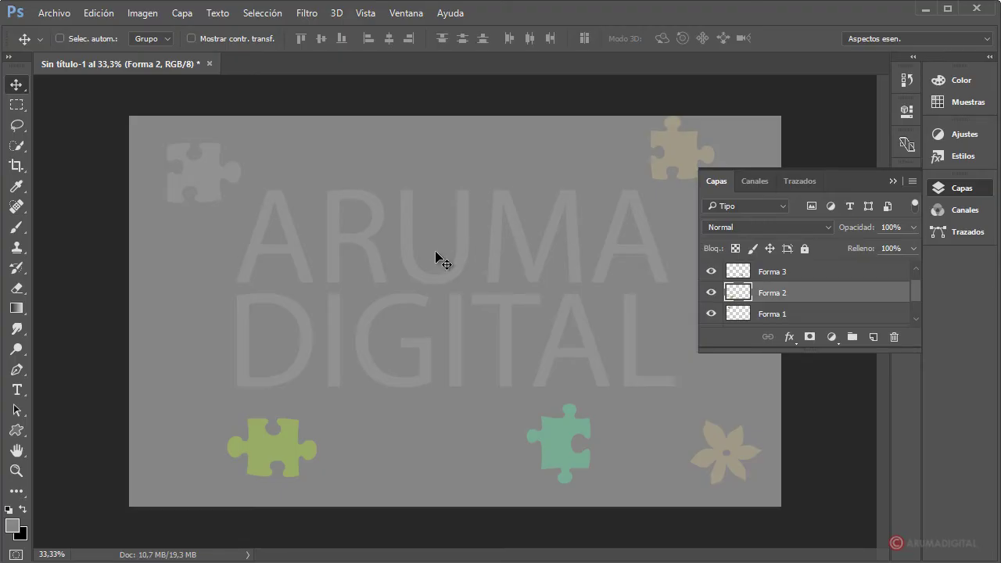
- Colorize the Forma 1 top-left puzzle piece pink with Hue 314 and Saturation 15
{"action": "left_click", "coordinate": [780, 314]}
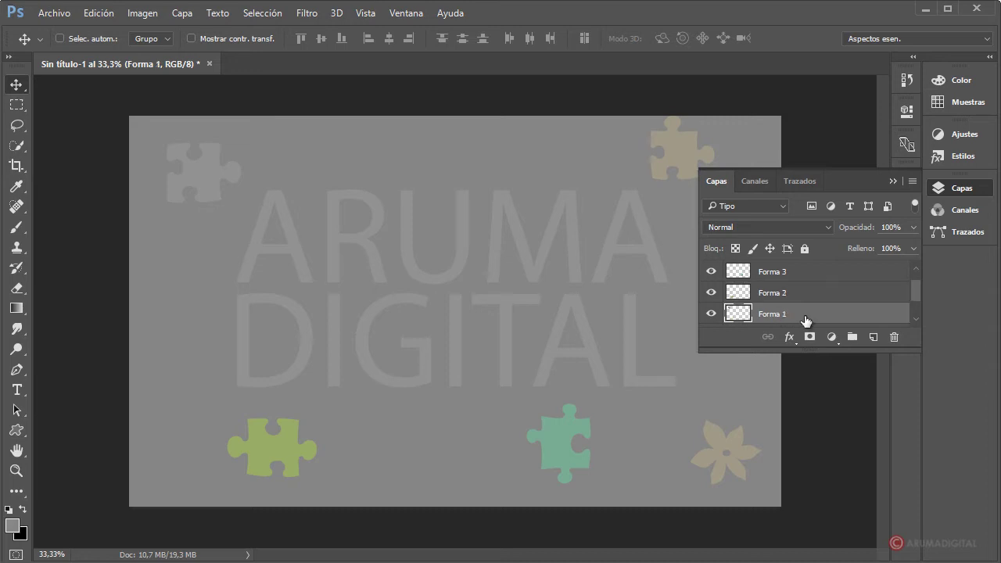
{"action": "left_click", "coordinate": [145, 16]}
{"action": "mouse_move", "coordinate": [164, 52]}
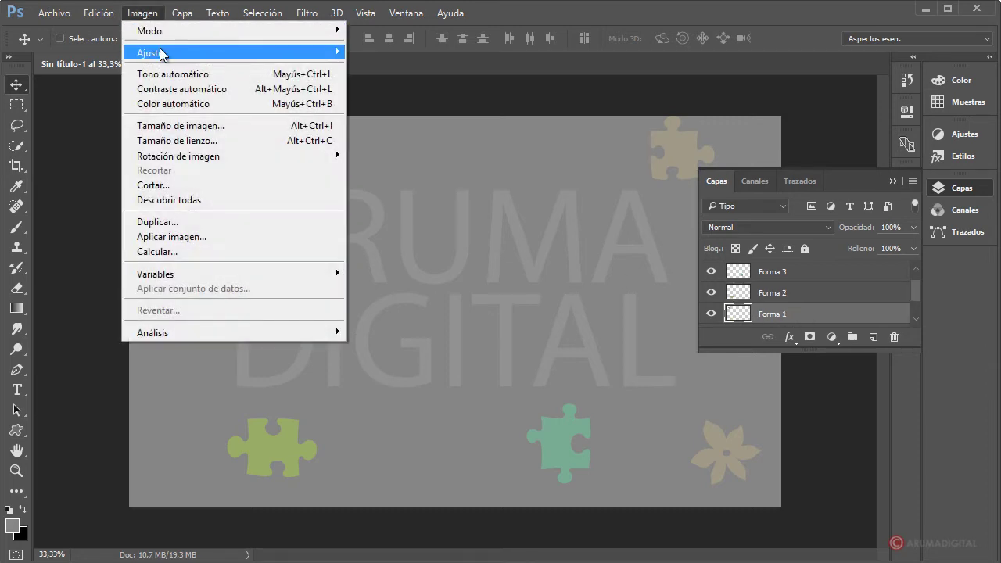
{"action": "left_click", "coordinate": [396, 134]}
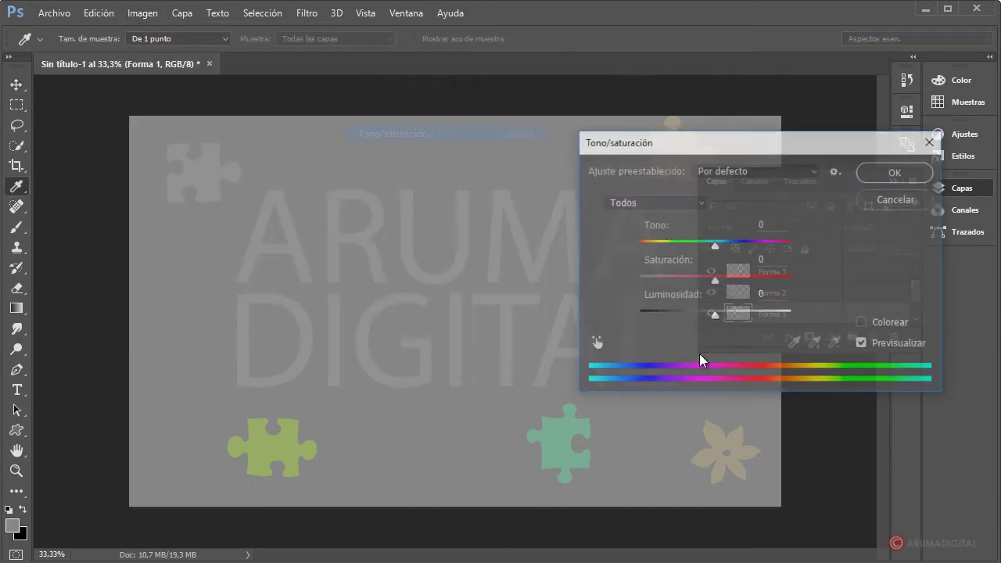
{"action": "left_click", "coordinate": [863, 323]}
{"action": "left_click_drag", "start_coordinate": [663, 245], "coordinate": [774, 252]}
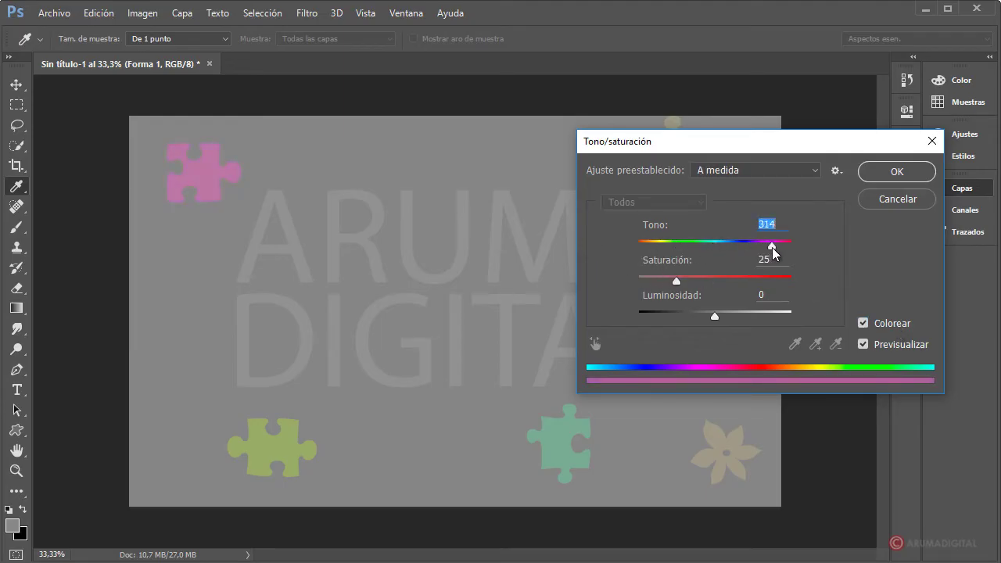
{"action": "left_click_drag", "start_coordinate": [676, 280], "coordinate": [661, 282]}
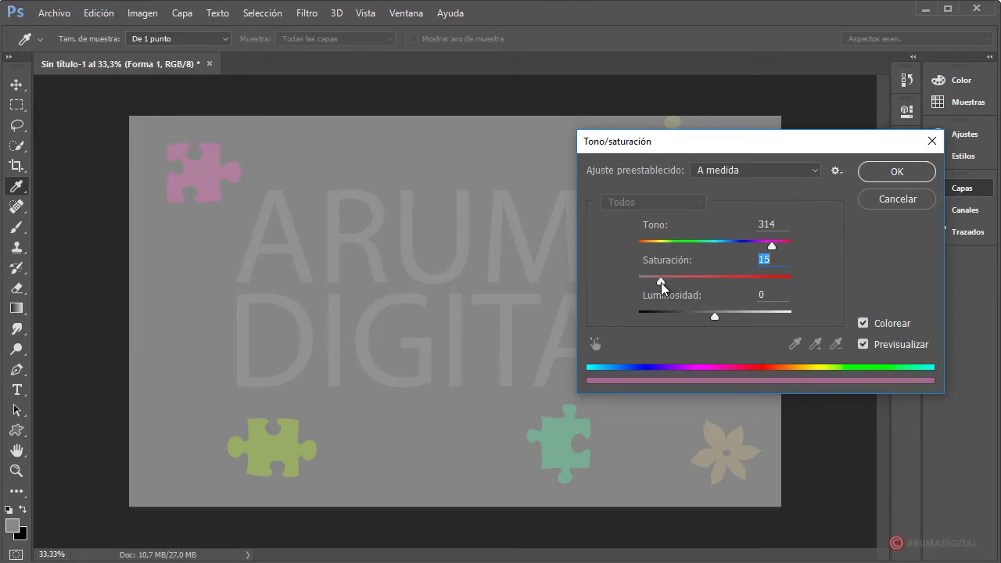
{"action": "left_click", "coordinate": [897, 171]}
- Rasterize the ARUMA DIGITAL type layer into pixels
{"action": "key", "text": "v"}
{"action": "scroll", "coordinate": [796, 301], "scroll_direction": "down", "scroll_amount": 2}
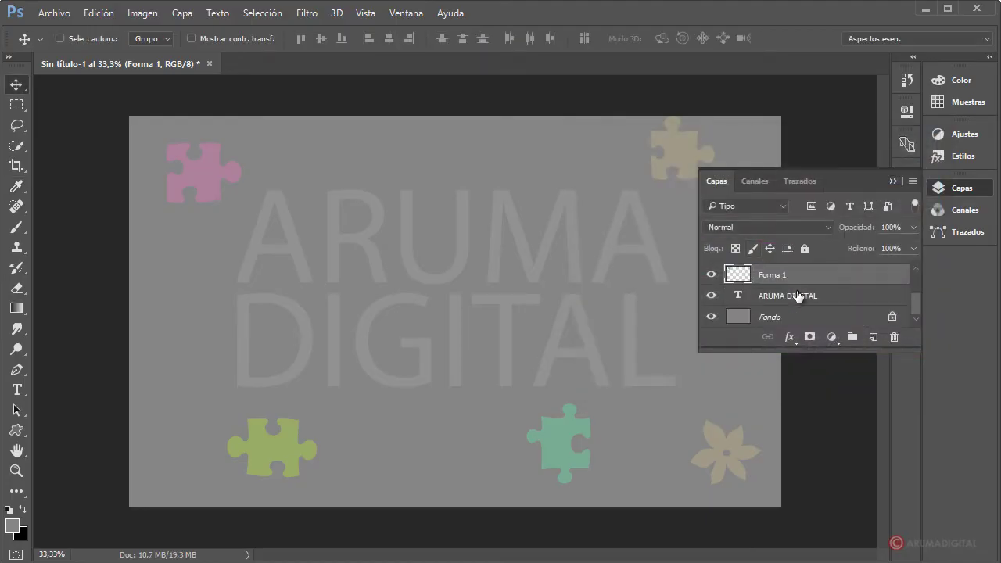
{"action": "left_click", "coordinate": [796, 297]}
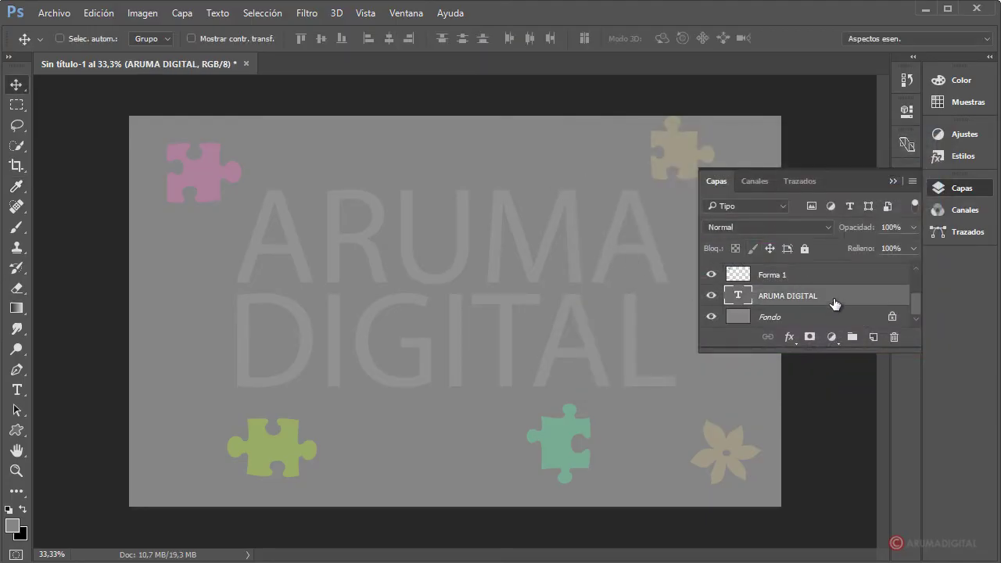
{"action": "right_click", "coordinate": [833, 302]}
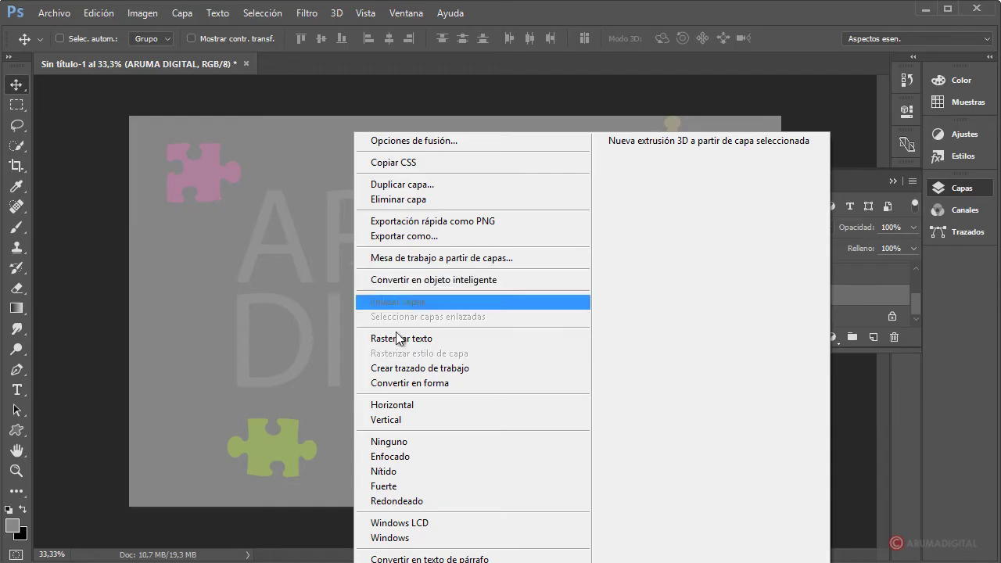
{"action": "left_click", "coordinate": [403, 339]}
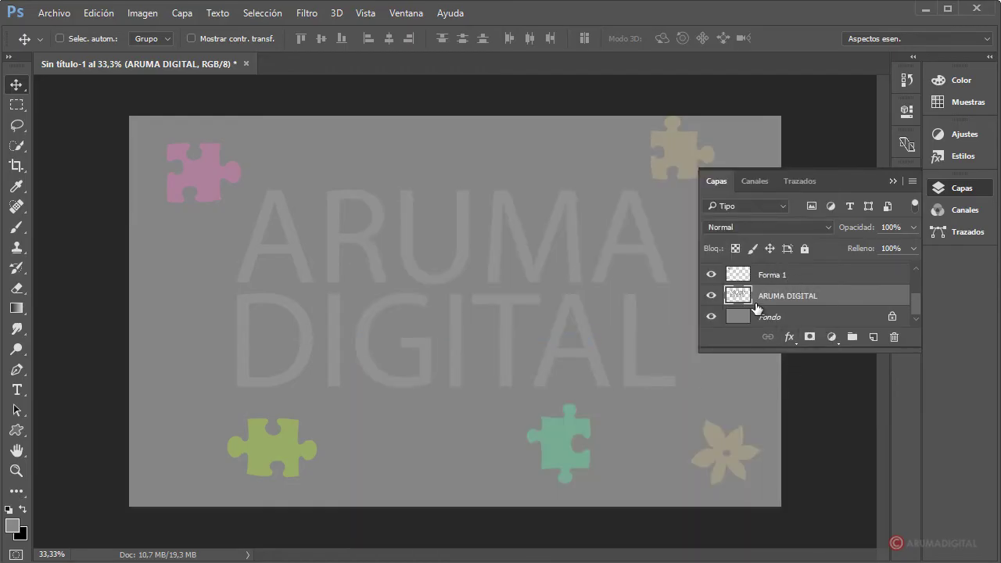
- Colorize the ARUMA DIGITAL text olive green with Saturation 15
{"action": "left_click", "coordinate": [144, 12]}
{"action": "mouse_move", "coordinate": [152, 53]}
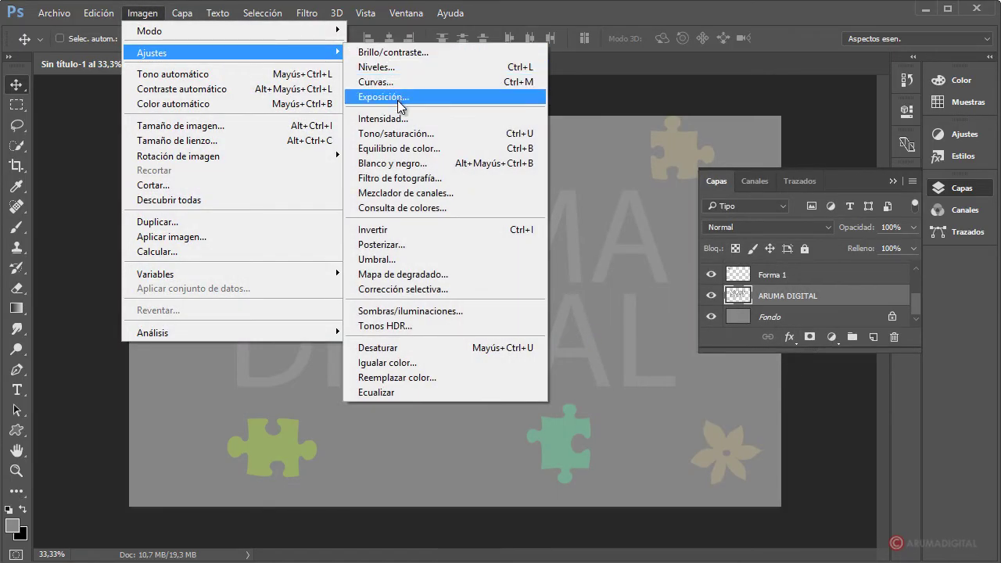
{"action": "left_click", "coordinate": [396, 134]}
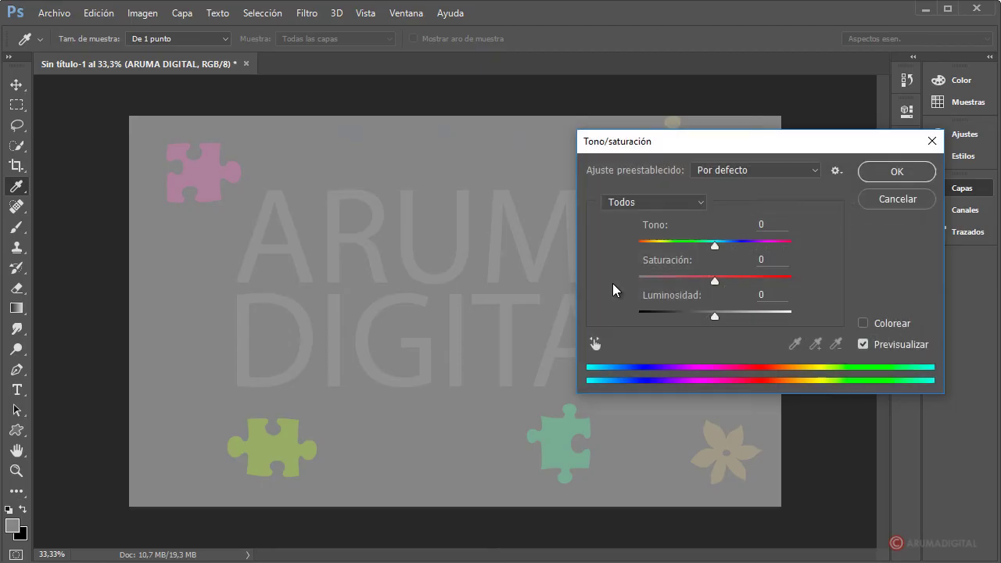
{"action": "left_click", "coordinate": [864, 321]}
{"action": "left_click_drag", "start_coordinate": [675, 282], "coordinate": [661, 282]}
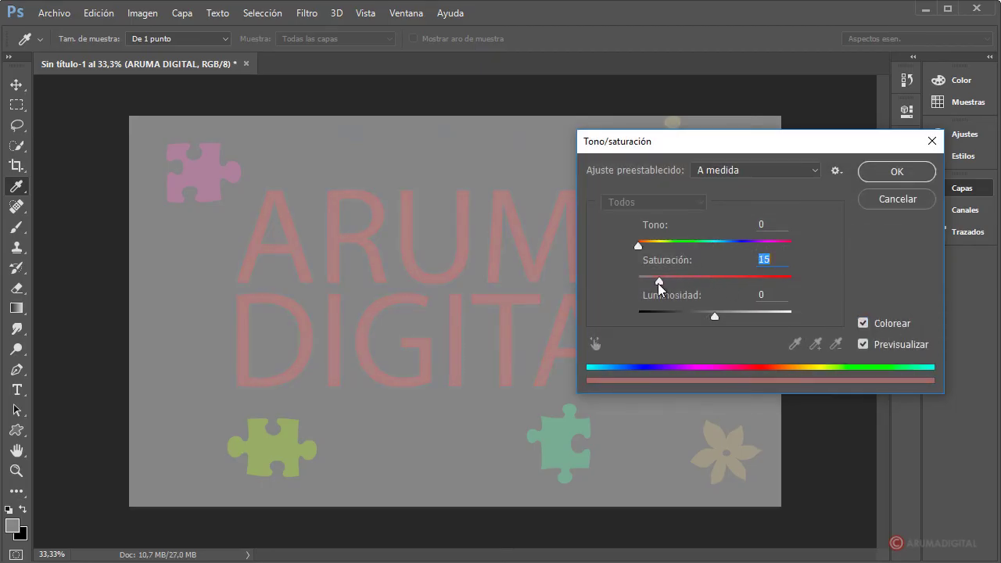
{"action": "mouse_move", "coordinate": [638, 245]}
{"action": "left_mouse_down"}
{"action": "mouse_move", "coordinate": [670, 252]}
{"action": "mouse_move", "coordinate": [677, 281]}
{"action": "left_mouse_up"}
{"action": "left_click", "coordinate": [874, 181]}
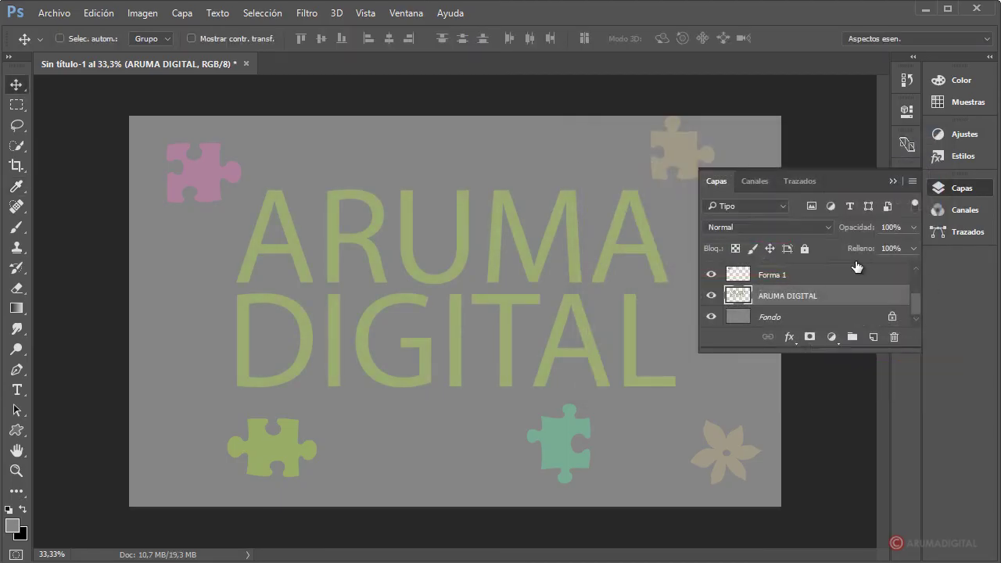
- Colorize the Fondo background a muted coral red with Hue 0 and Saturation 23
{"action": "left_click", "coordinate": [796, 317]}
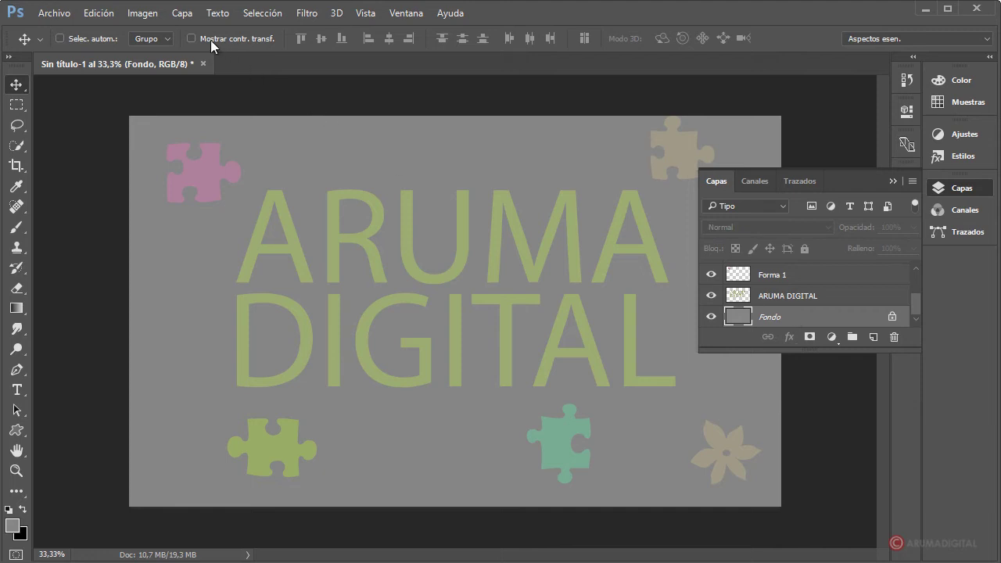
{"action": "left_click", "coordinate": [148, 13]}
{"action": "mouse_move", "coordinate": [233, 52]}
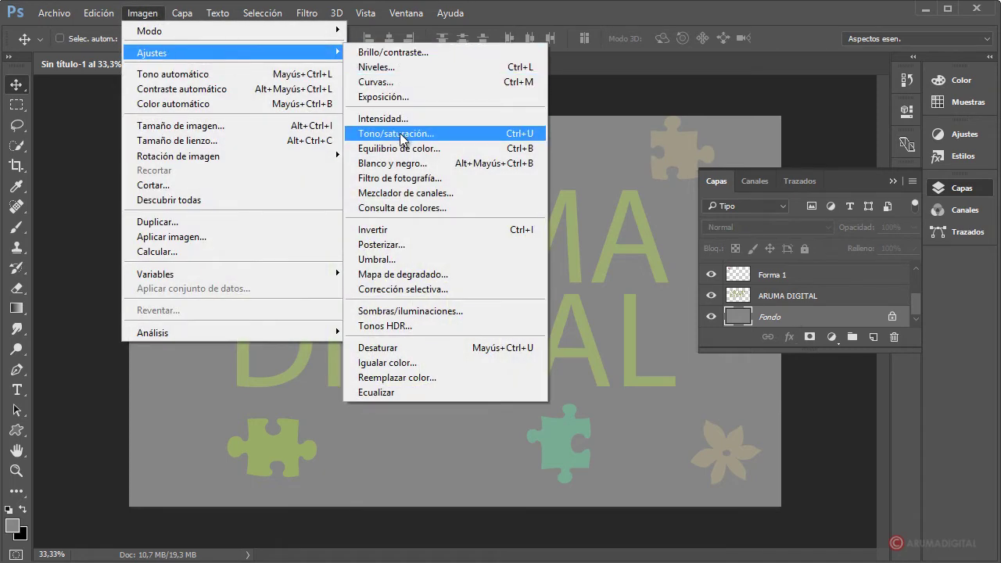
{"action": "left_click", "coordinate": [396, 134]}
{"action": "left_click", "coordinate": [869, 327]}
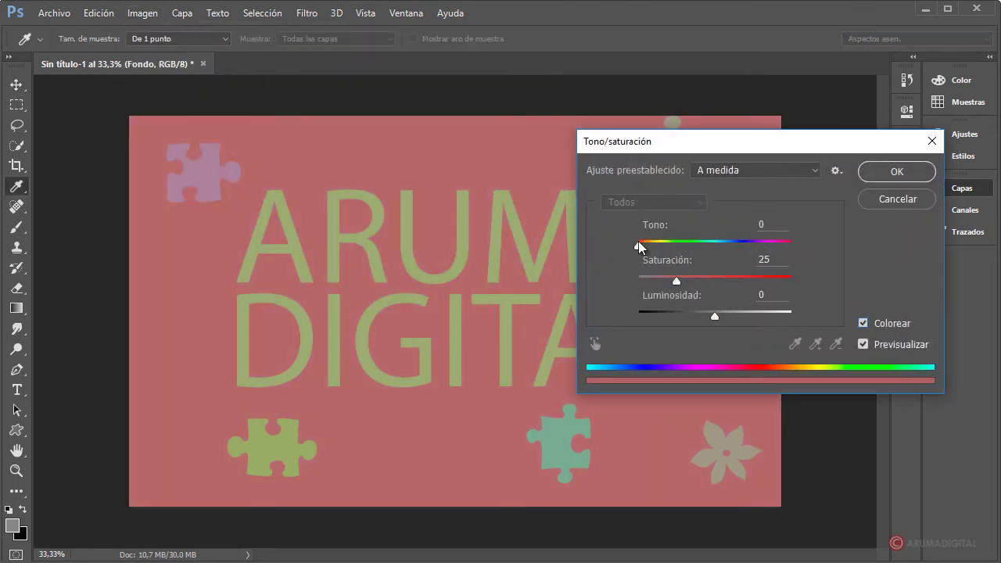
{"action": "mouse_move", "coordinate": [679, 280]}
{"action": "left_mouse_down"}
{"action": "mouse_move", "coordinate": [666, 283]}
{"action": "mouse_move", "coordinate": [675, 282]}
{"action": "left_mouse_up"}
{"action": "left_click", "coordinate": [924, 172]}
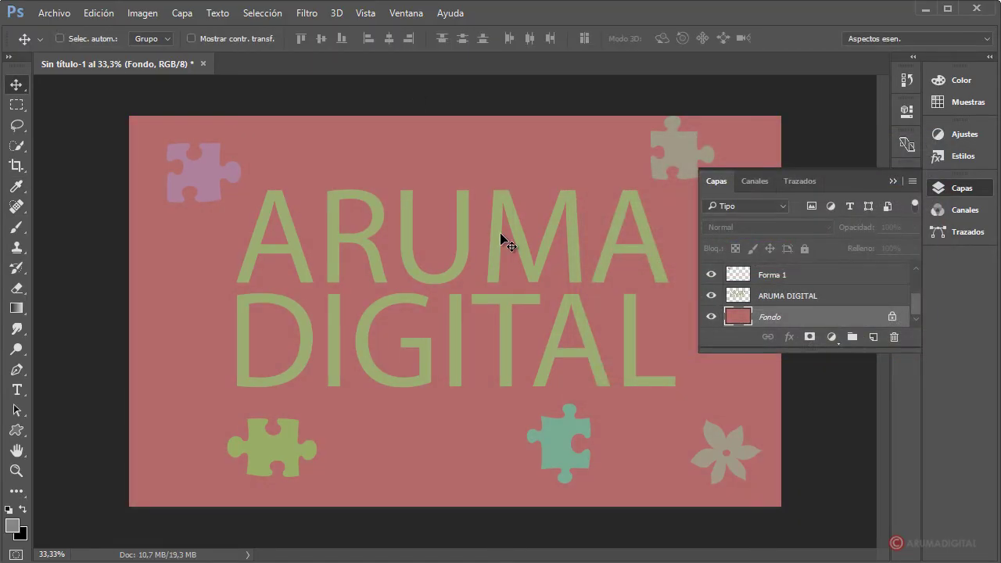
{"action": "scroll", "coordinate": [735, 281], "scroll_direction": "up", "scroll_amount": 3}
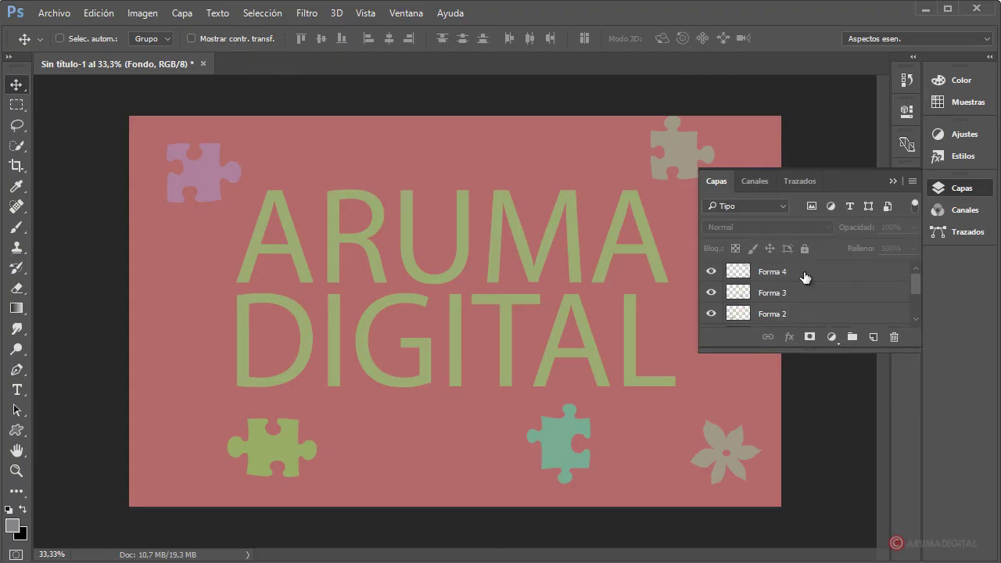
- Nudge the top-right piece and flower down-right and the teal puzzle piece left
{"action": "left_click", "coordinate": [804, 274]}
{"action": "mouse_move", "coordinate": [623, 154]}
{"action": "left_mouse_down"}
{"action": "mouse_move", "coordinate": [632, 162]}
{"action": "mouse_move", "coordinate": [634, 146]}
{"action": "left_mouse_up"}
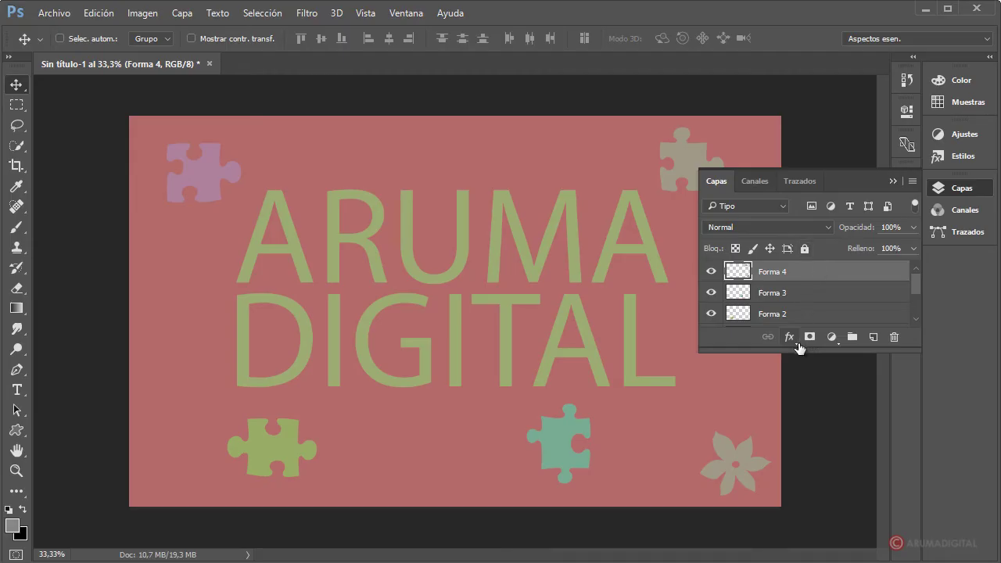
{"action": "left_click", "coordinate": [792, 294]}
{"action": "left_click_drag", "start_coordinate": [585, 425], "coordinate": [534, 429]}
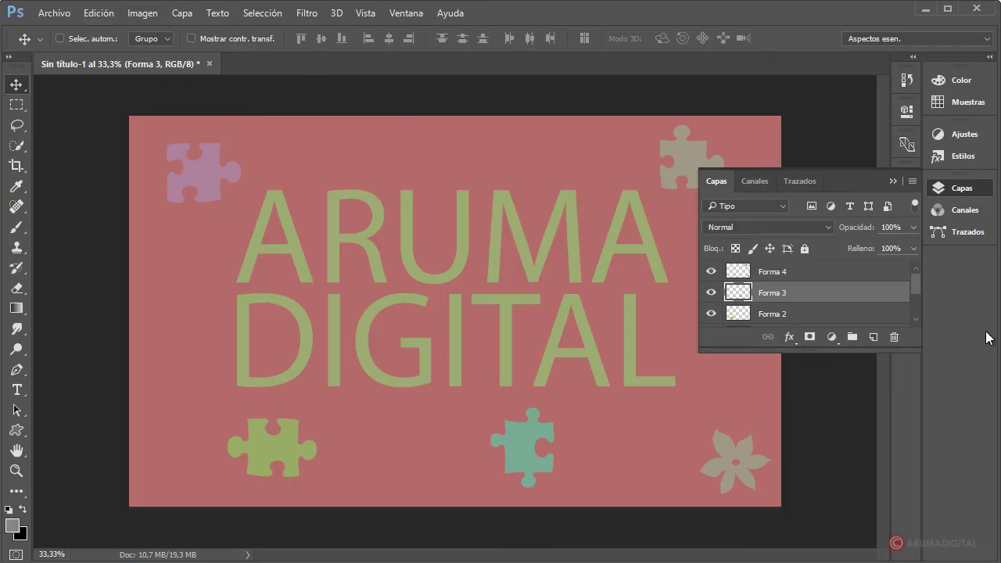
{"action": "mouse_move", "coordinate": [912, 284]}
{"action": "left_mouse_down"}
{"action": "mouse_move", "coordinate": [923, 305]}
{"action": "mouse_move", "coordinate": [922, 290]}
{"action": "left_mouse_up"}
- Select every layer from Forma 4 down to Fondo and merge them with Combinar capas
{"action": "left_click", "coordinate": [786, 273]}
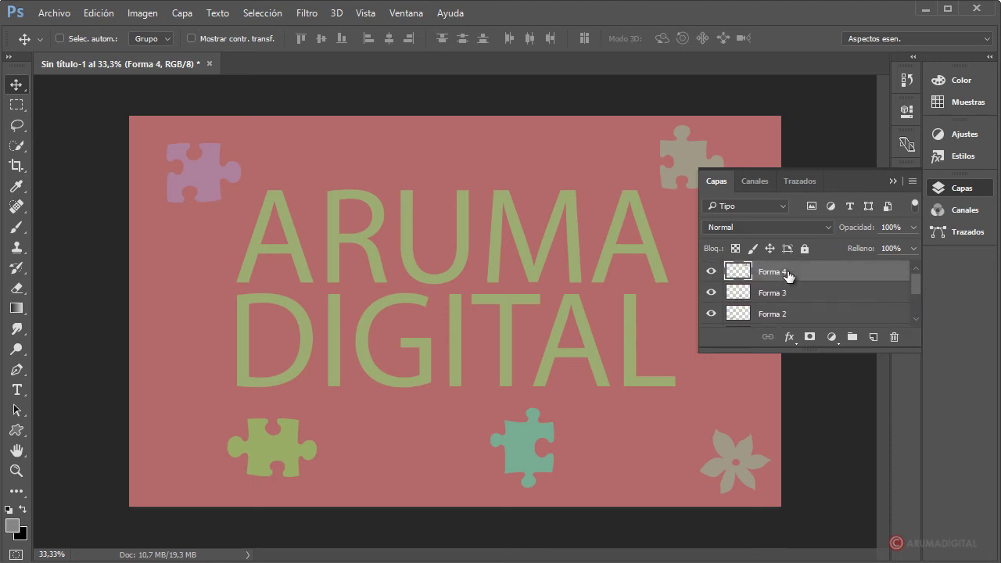
{"action": "scroll", "coordinate": [810, 279], "scroll_direction": "down", "scroll_amount": 2}
{"action": "scroll", "coordinate": [810, 279], "scroll_direction": "down", "scroll_amount": 1}
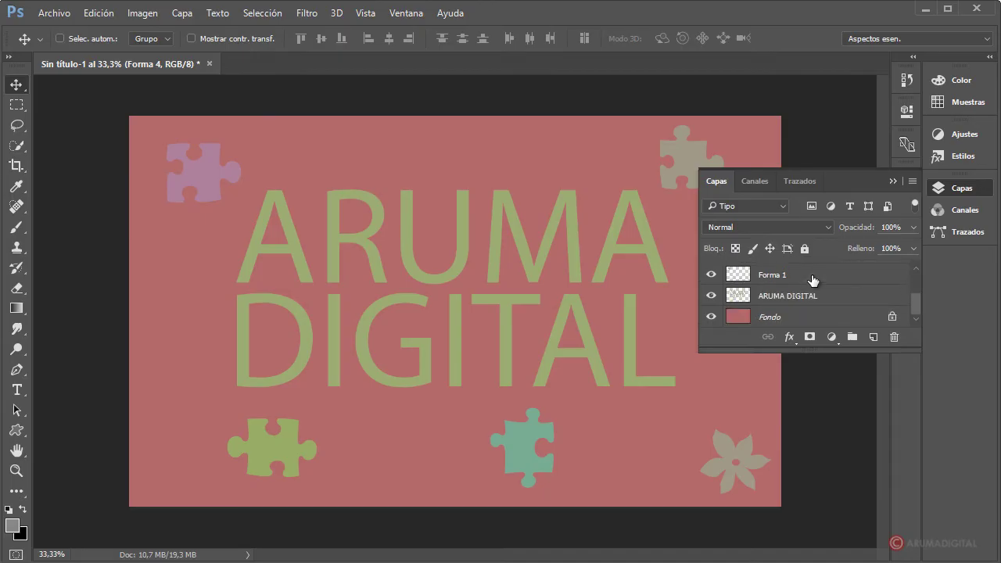
{"action": "scroll", "coordinate": [813, 280], "scroll_direction": "up", "scroll_amount": 1}
{"action": "scroll", "coordinate": [813, 280], "scroll_direction": "up", "scroll_amount": 2}
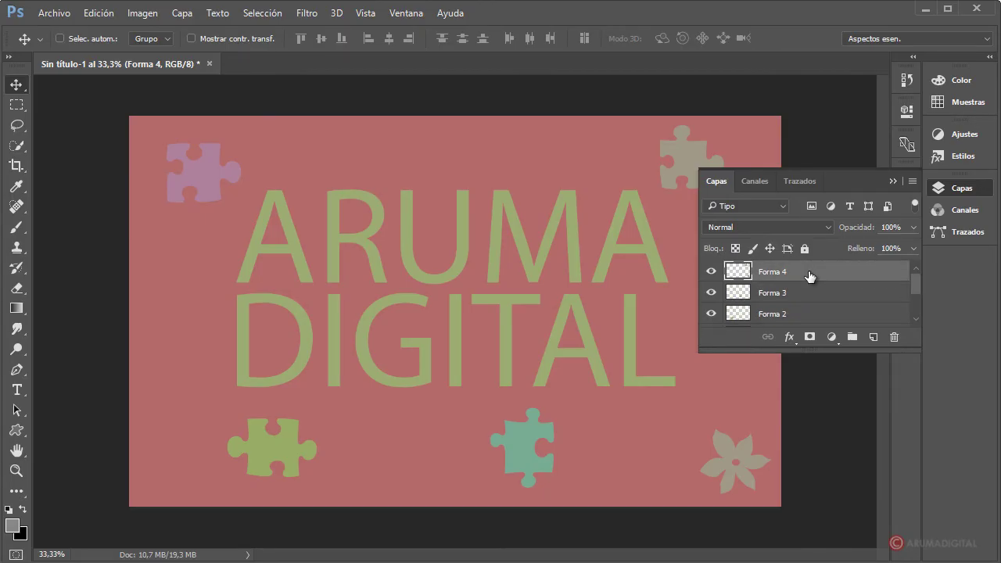
{"action": "scroll", "coordinate": [810, 277], "scroll_direction": "down", "scroll_amount": 3}
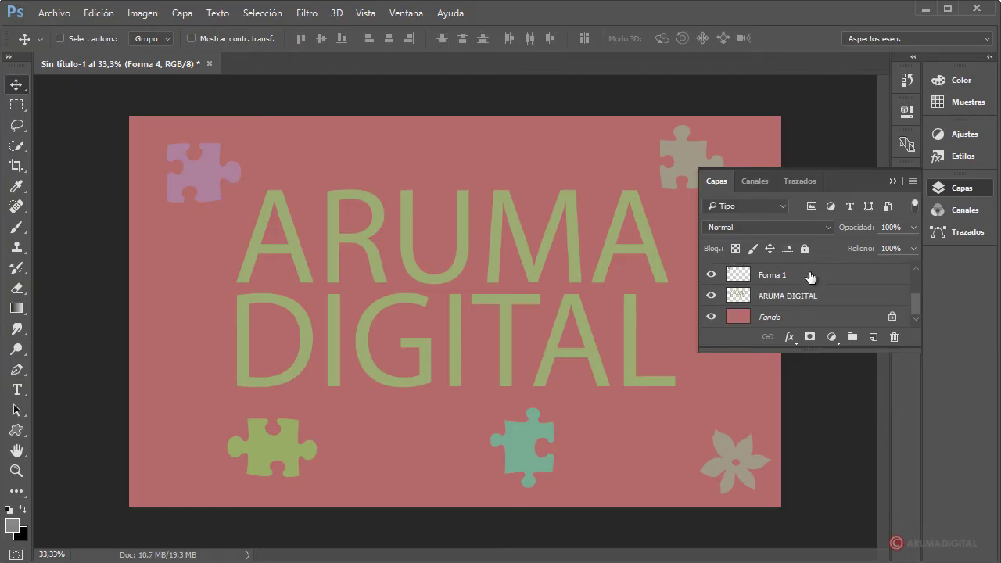
{"action": "left_click", "coordinate": [813, 317], "text": "shift"}
{"action": "scroll", "coordinate": [816, 319], "scroll_direction": "up", "scroll_amount": 3}
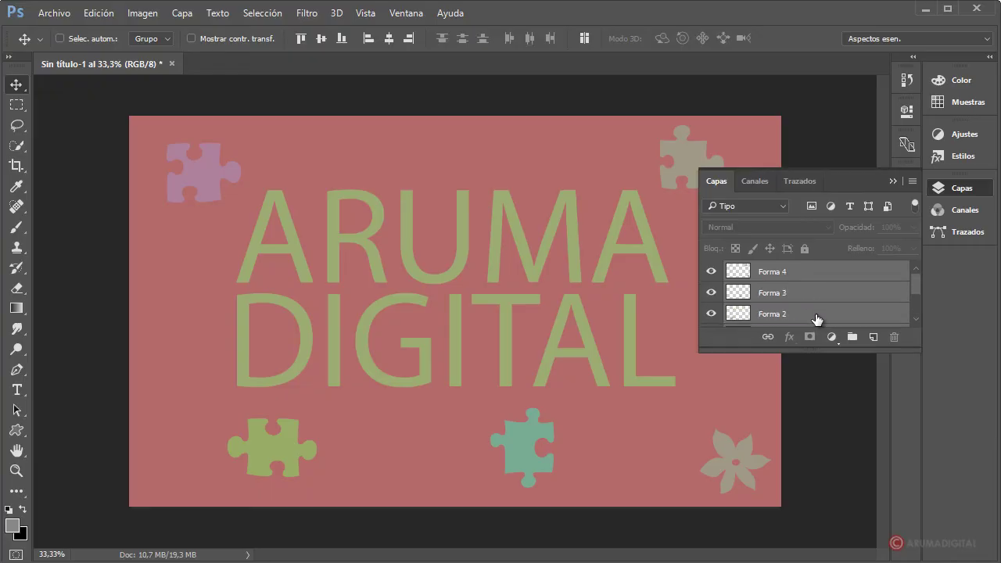
{"action": "scroll", "coordinate": [810, 319], "scroll_direction": "down", "scroll_amount": 3}
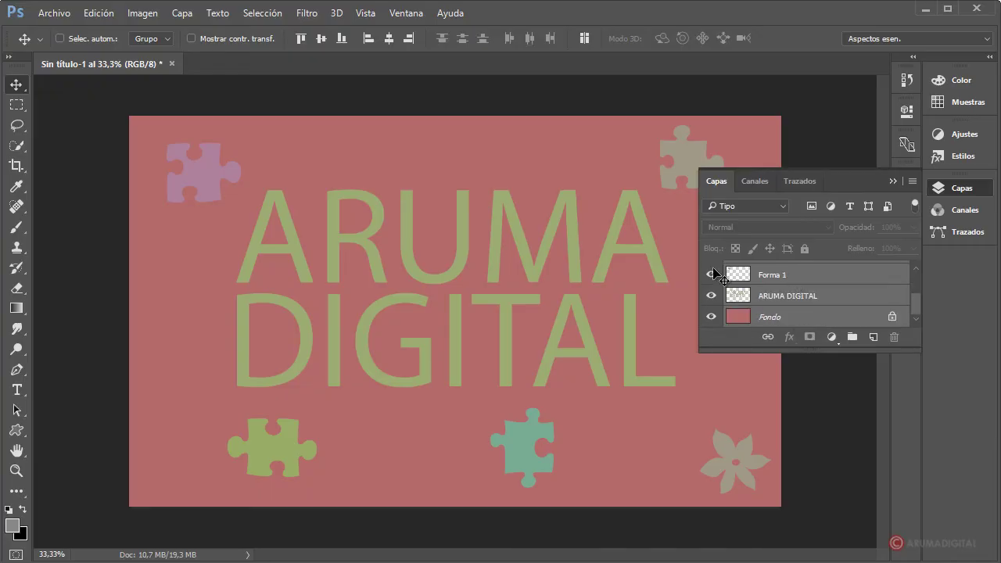
{"action": "left_click", "coordinate": [186, 14]}
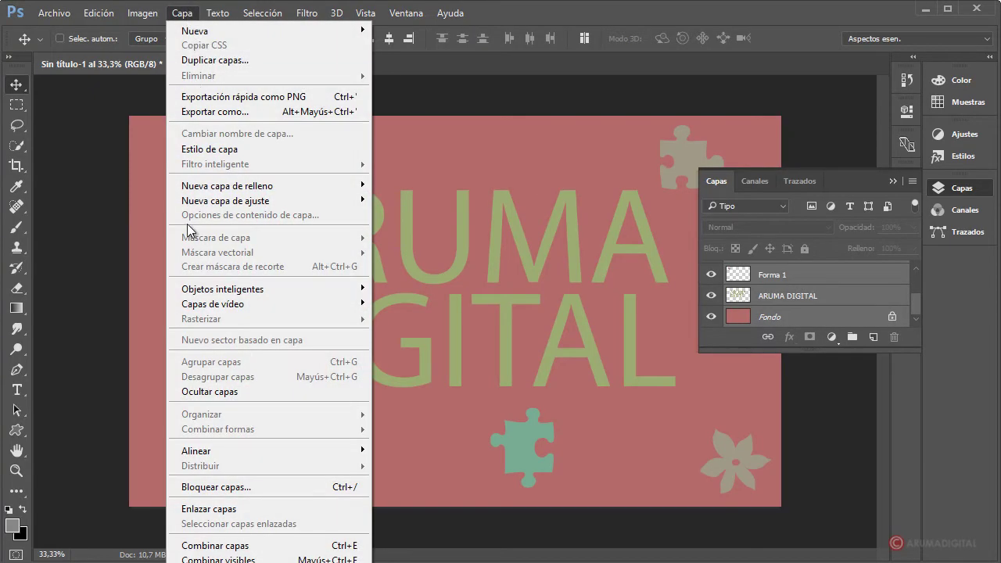
{"action": "left_click", "coordinate": [213, 545]}
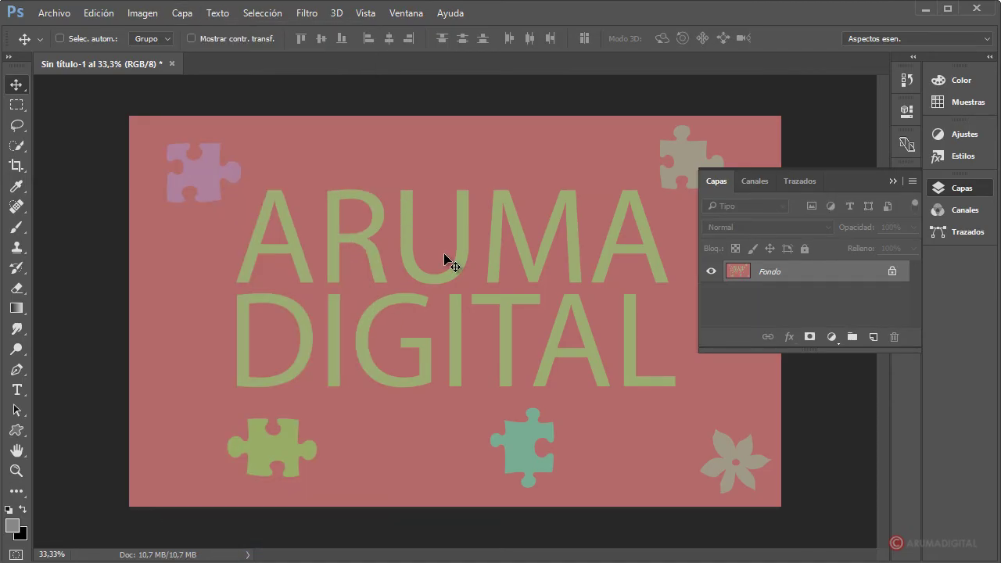
- Convert Fondo into a 3D depth-map plane mesh and accept the 3D workspace and profile notice
{"action": "left_click", "coordinate": [336, 14]}
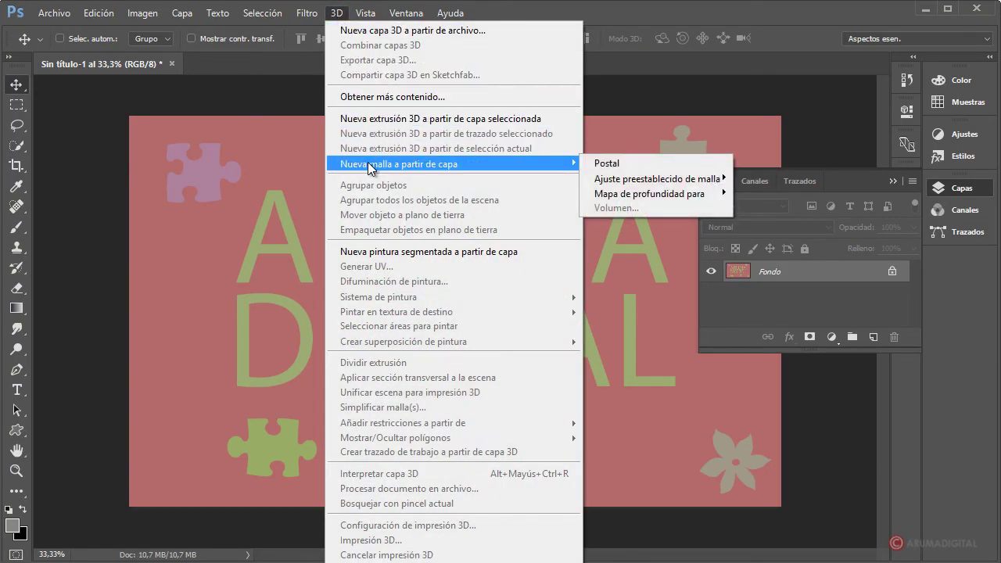
{"action": "mouse_move", "coordinate": [399, 164]}
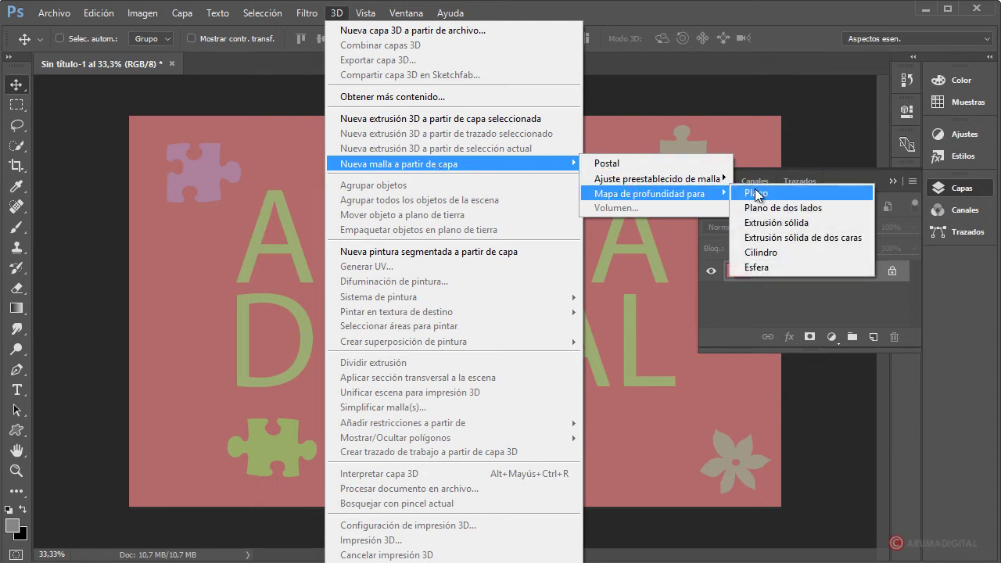
{"action": "mouse_move", "coordinate": [649, 193]}
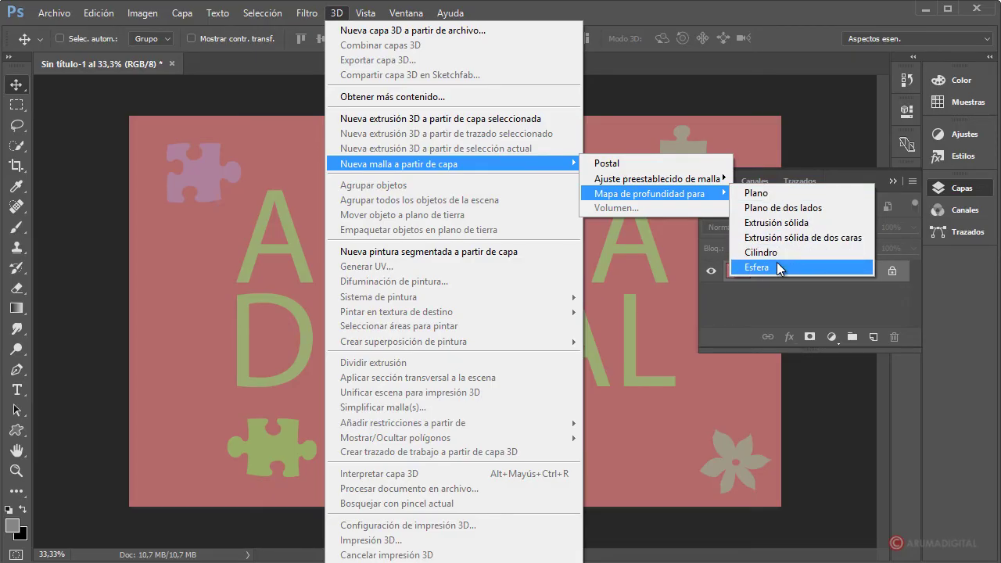
{"action": "left_click", "coordinate": [764, 193]}
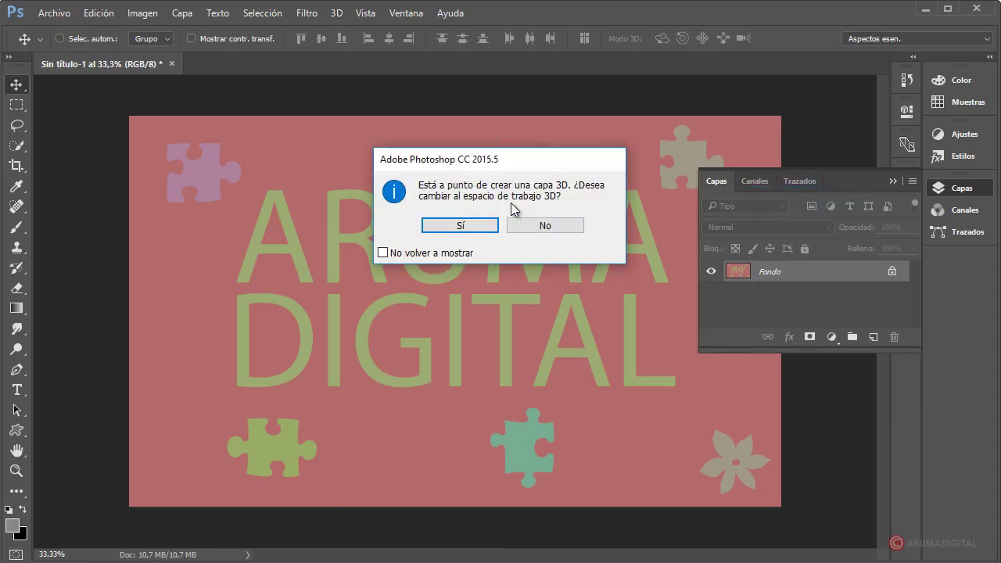
{"action": "left_click", "coordinate": [452, 226]}
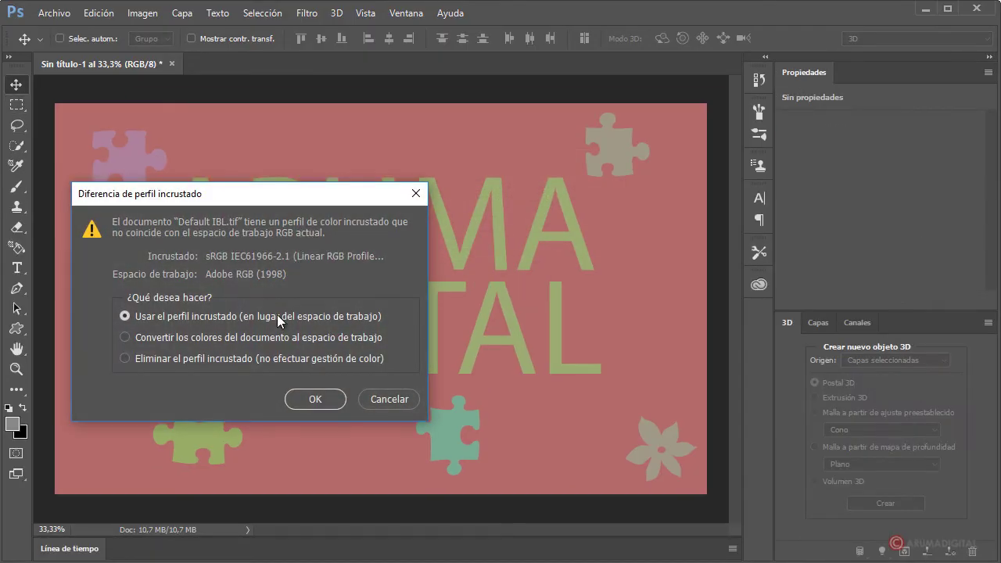
{"action": "left_click", "coordinate": [312, 397]}
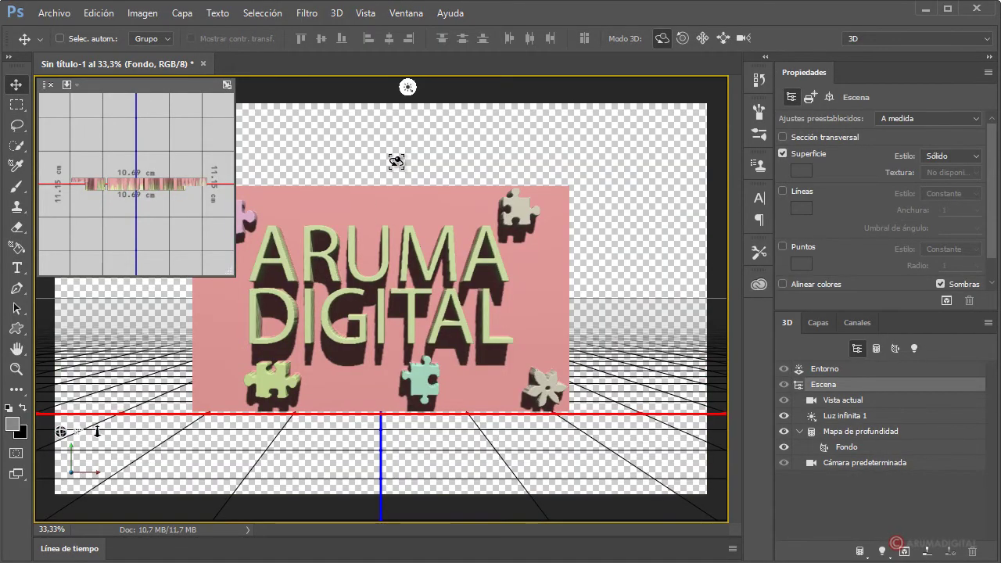
- Select the Mapa de profundidad mesh and edit its source as Capa 0.psb via Editar origen
{"action": "mouse_move", "coordinate": [396, 162]}
{"action": "left_mouse_down"}
{"action": "mouse_move", "coordinate": [344, 188]}
{"action": "mouse_move", "coordinate": [422, 164]}
{"action": "mouse_move", "coordinate": [335, 163]}
{"action": "mouse_move", "coordinate": [420, 170]}
{"action": "left_mouse_up"}
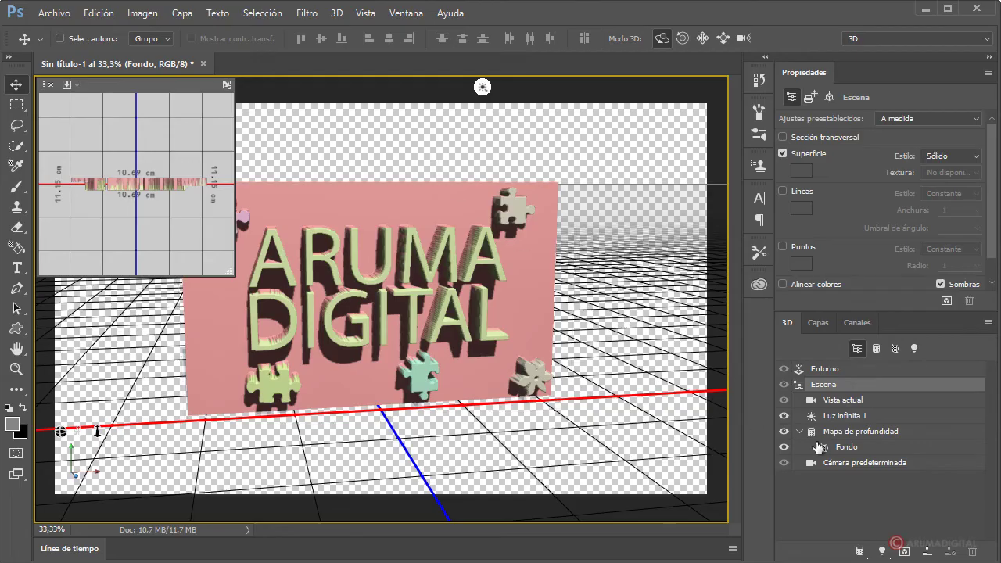
{"action": "left_click", "coordinate": [868, 432]}
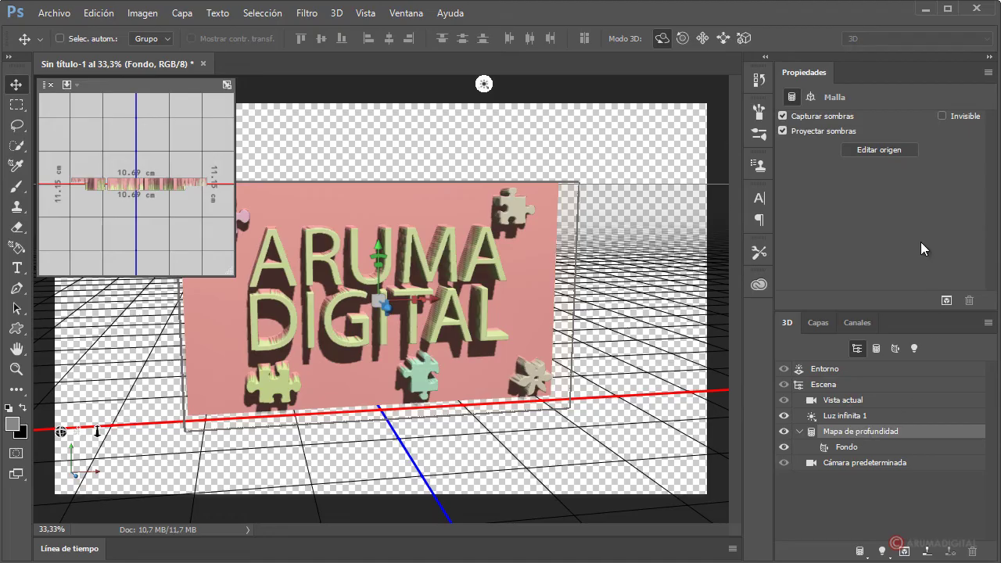
{"action": "left_click", "coordinate": [874, 152]}
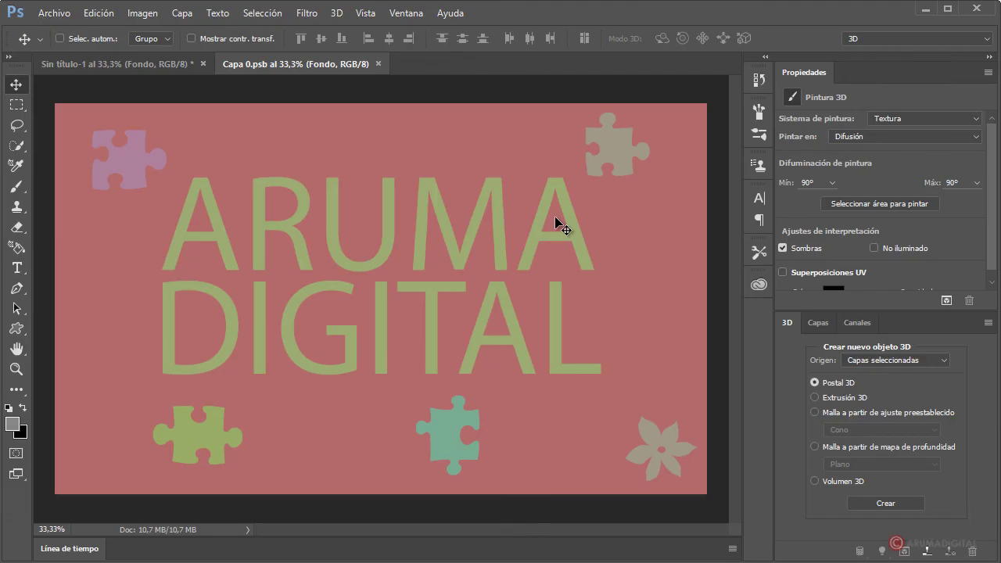
- Desaturate the Capa 0.psb depth-map source to grey and check the 3D card
{"action": "left_click", "coordinate": [156, 14]}
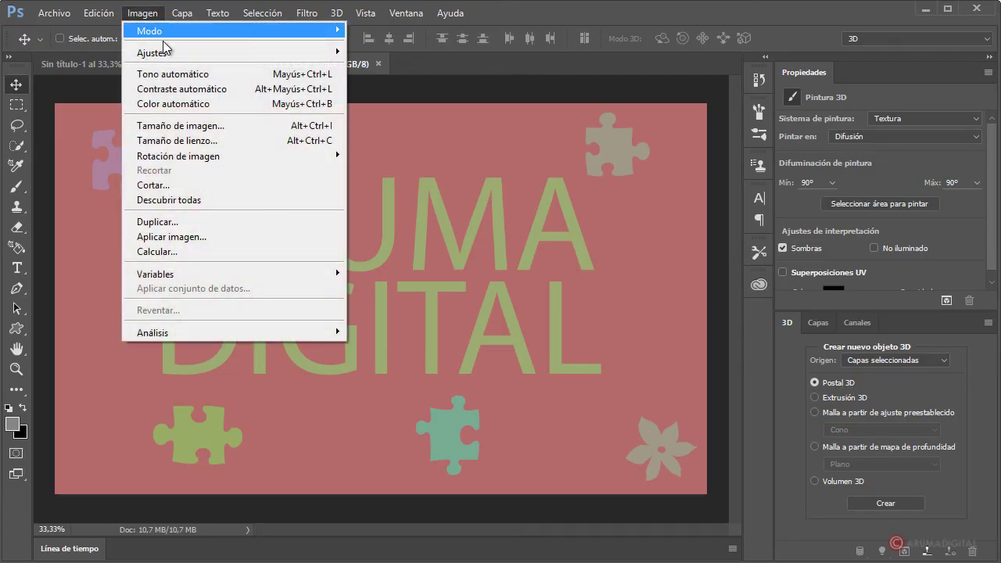
{"action": "mouse_move", "coordinate": [231, 53]}
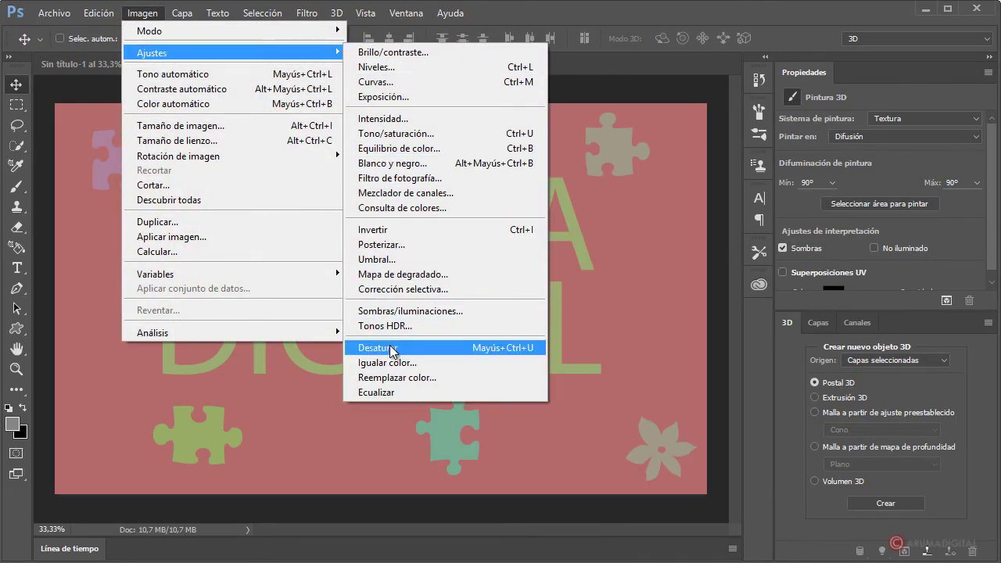
{"action": "left_click", "coordinate": [391, 349]}
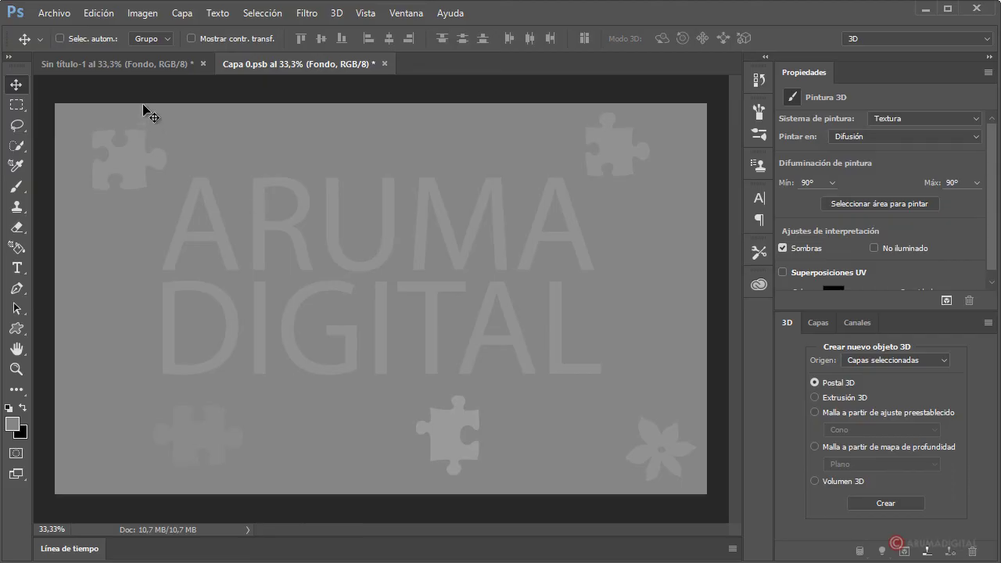
{"action": "left_click", "coordinate": [125, 63]}
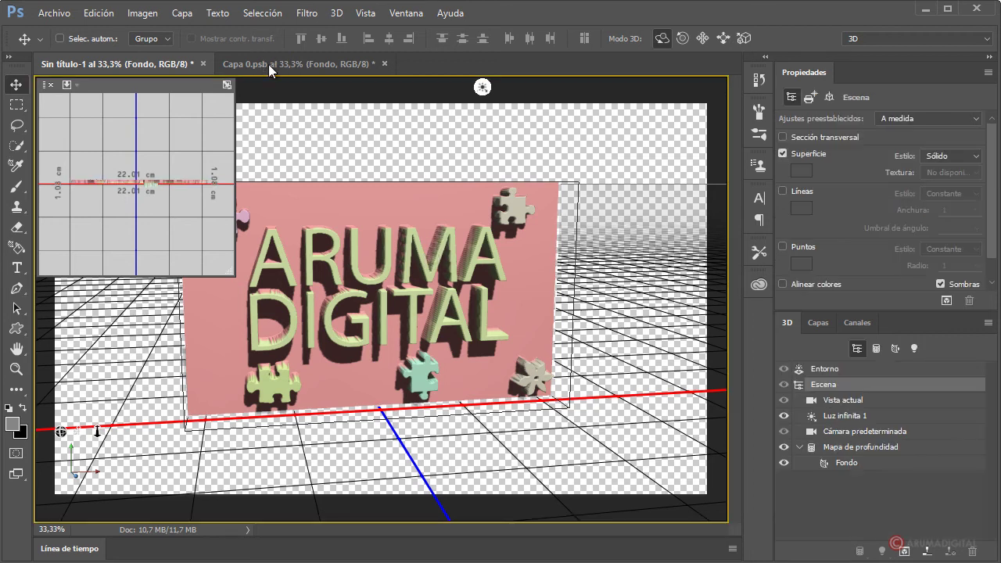
{"action": "left_click", "coordinate": [271, 69]}
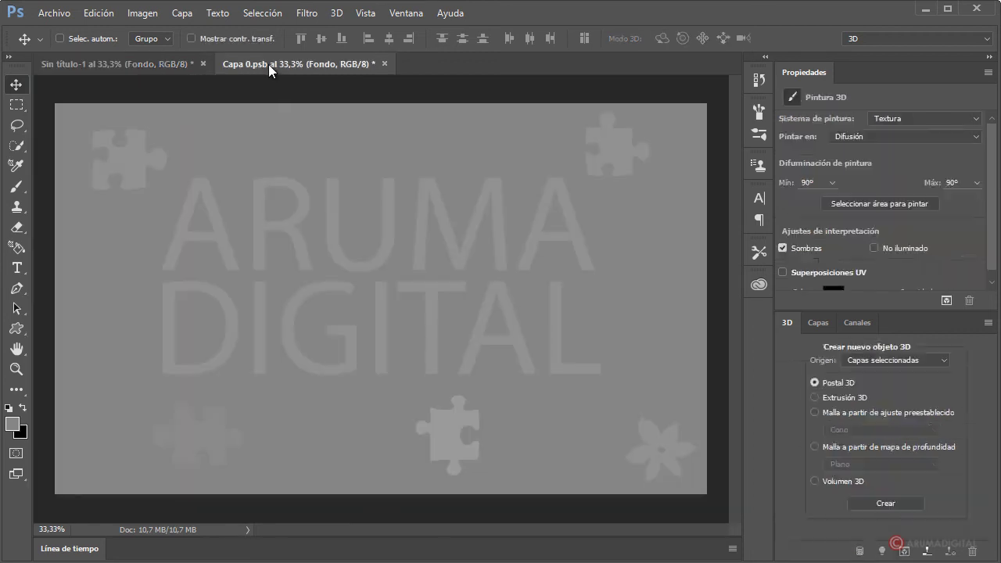
- Apply a Gaussian blur with radius 3,8 pixels to the depth-map source
{"action": "left_click", "coordinate": [306, 14]}
{"action": "mouse_move", "coordinate": [329, 185]}
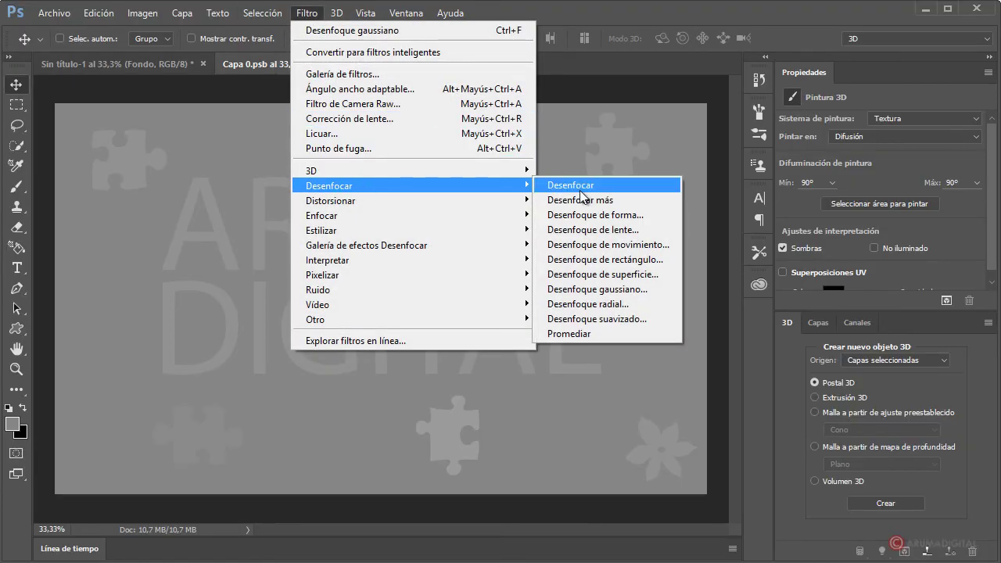
{"action": "left_click", "coordinate": [595, 289]}
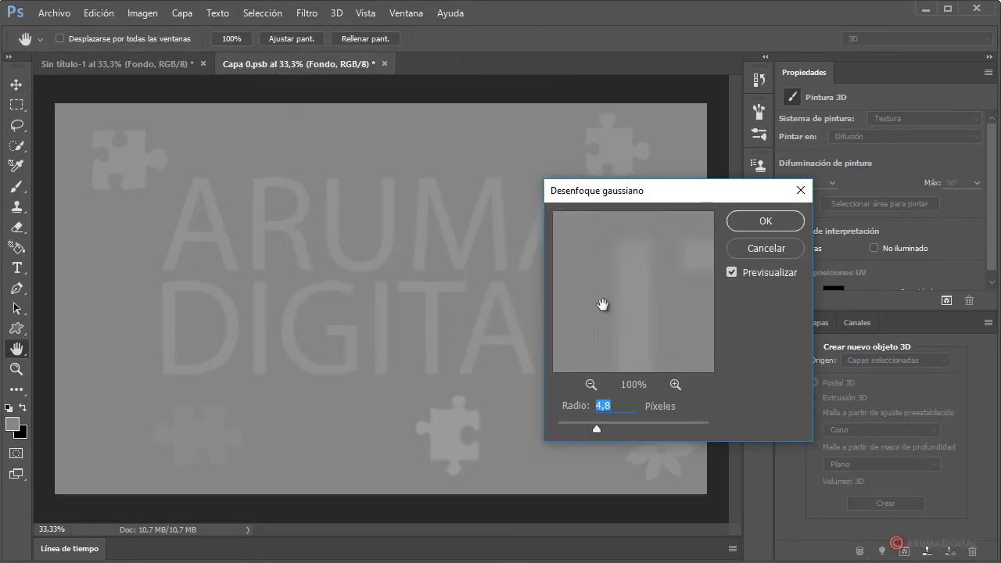
{"action": "left_click", "coordinate": [597, 429]}
{"action": "left_click_drag", "start_coordinate": [582, 430], "coordinate": [590, 430]}
{"action": "left_click", "coordinate": [755, 223]}
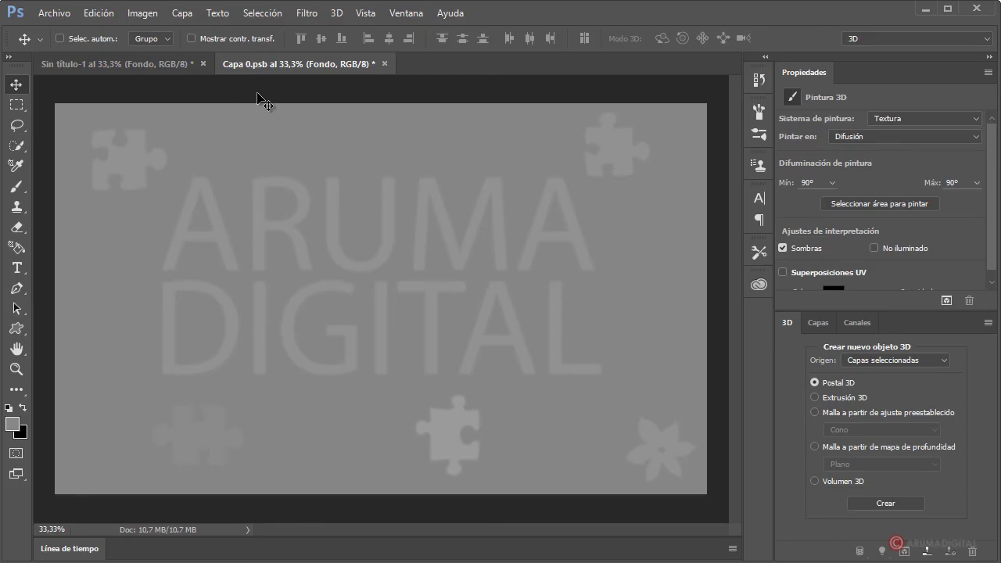
- Save Capa 0.psb and return to the 3D card document
{"action": "left_click", "coordinate": [54, 12]}
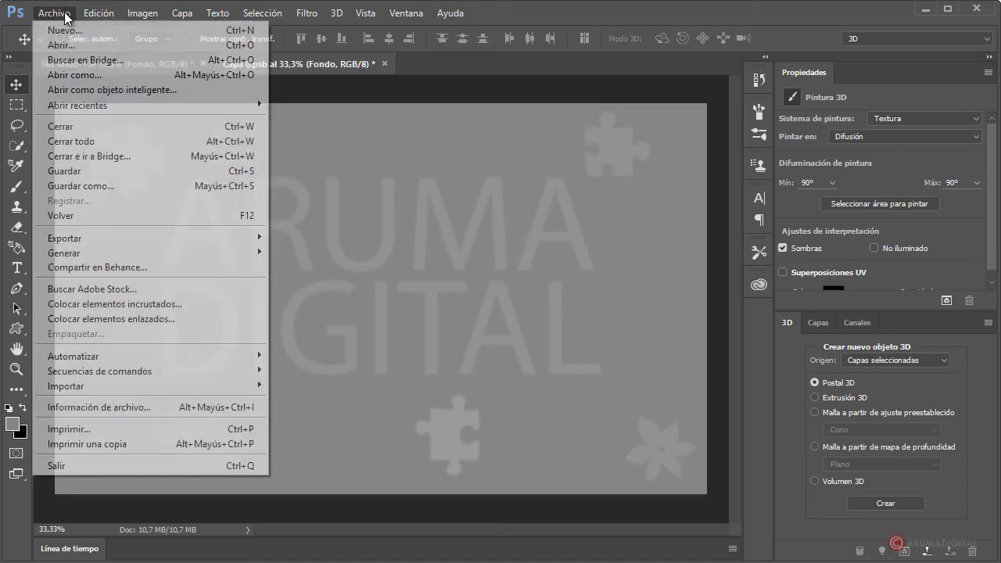
{"action": "left_click", "coordinate": [71, 180]}
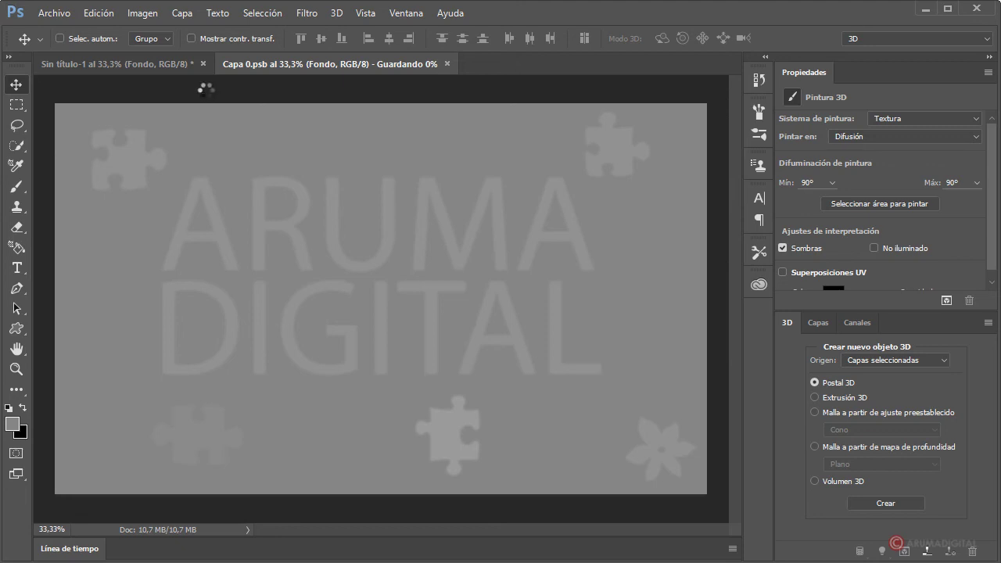
{"action": "left_click", "coordinate": [120, 65]}
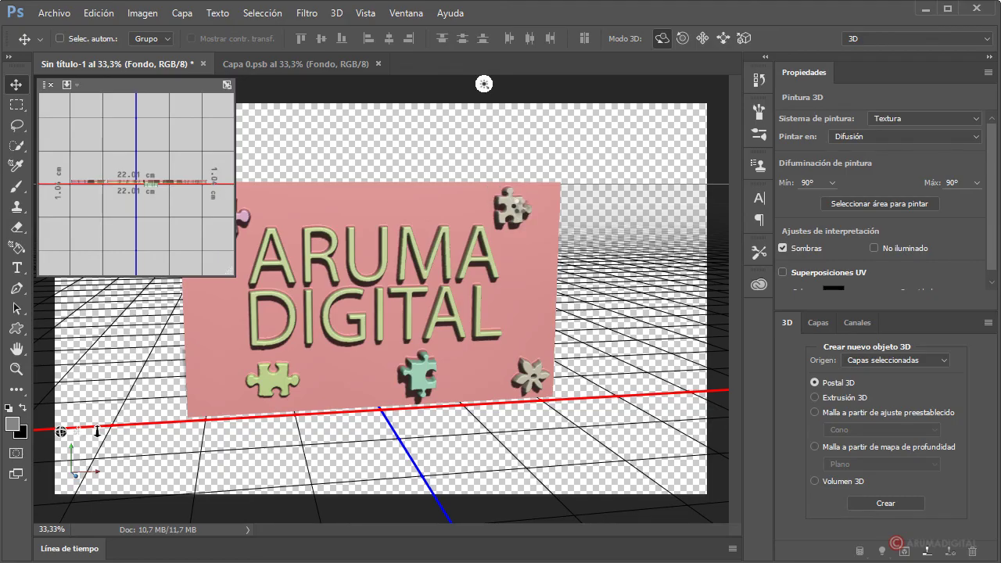
- Select Escena and orbit the camera to a lower, angled view of the relief card
{"action": "left_click", "coordinate": [500, 254]}
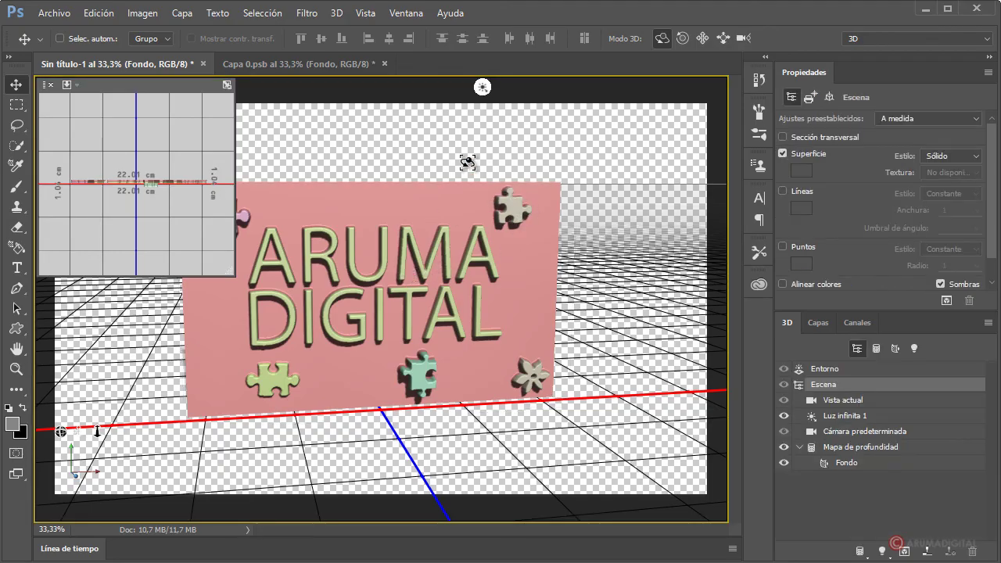
{"action": "mouse_move", "coordinate": [467, 162]}
{"action": "left_mouse_down"}
{"action": "mouse_move", "coordinate": [387, 164]}
{"action": "mouse_move", "coordinate": [398, 163]}
{"action": "left_mouse_up"}
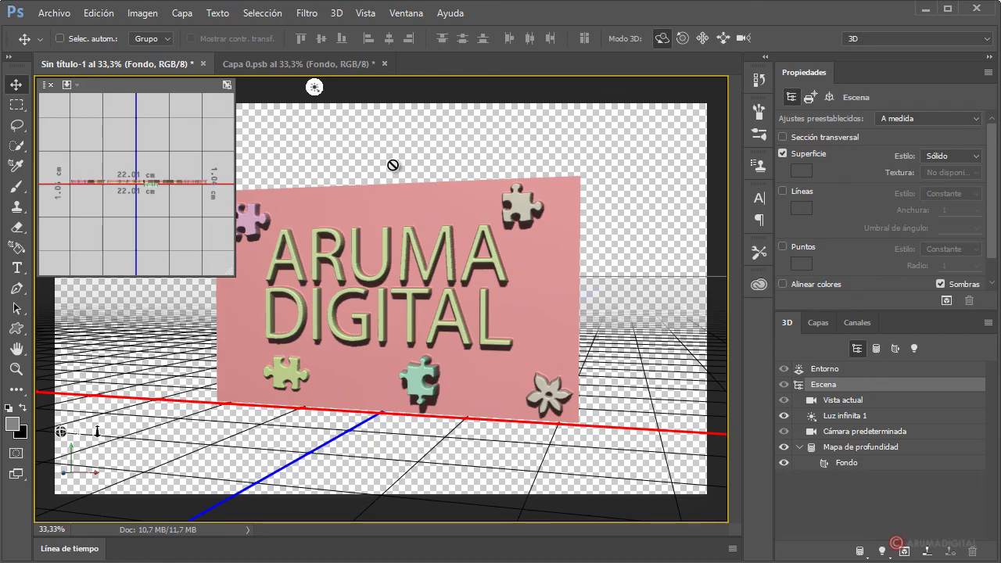
- Re-aim Luz infinita 1 so shadows fall down-right, then render with Interpretar
{"action": "left_click", "coordinate": [849, 416]}
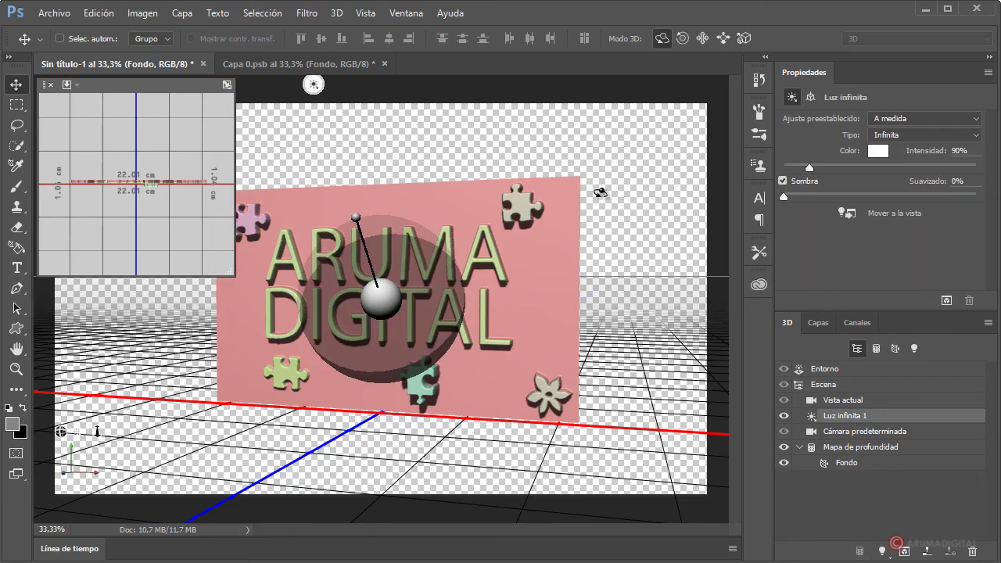
{"action": "mouse_move", "coordinate": [379, 213]}
{"action": "left_mouse_down"}
{"action": "mouse_move", "coordinate": [444, 212]}
{"action": "mouse_move", "coordinate": [312, 191]}
{"action": "left_mouse_up"}
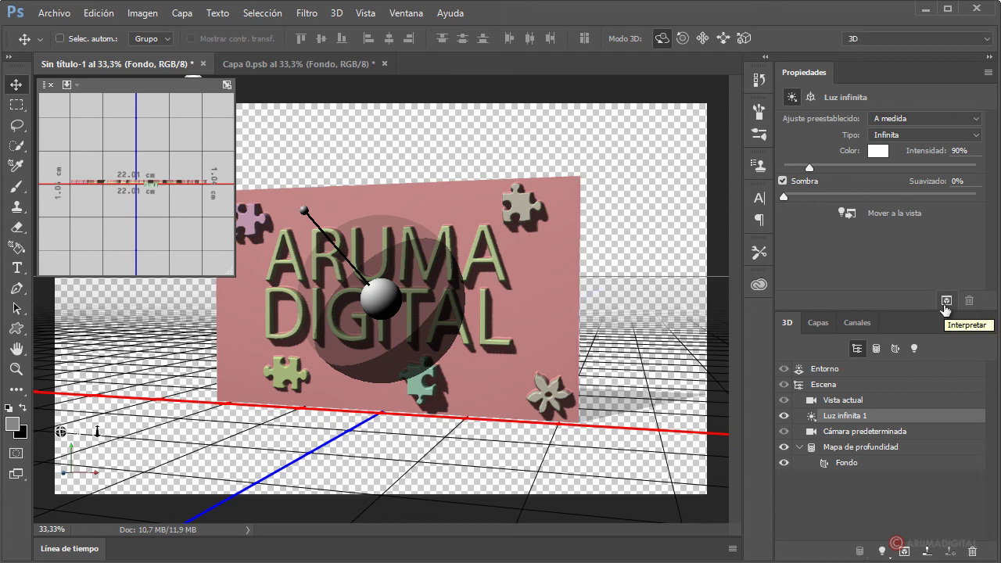
{"action": "left_click", "coordinate": [945, 301]}
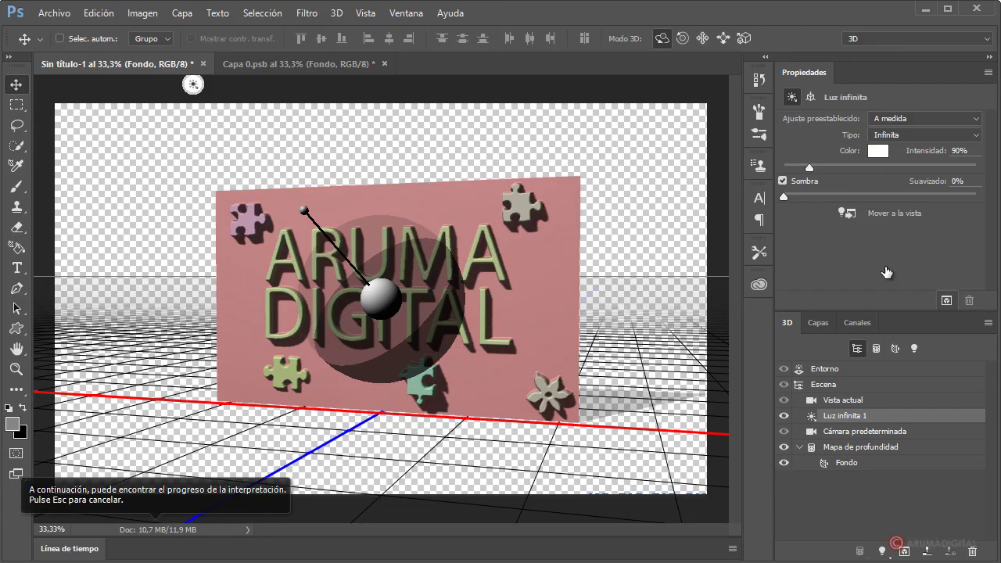